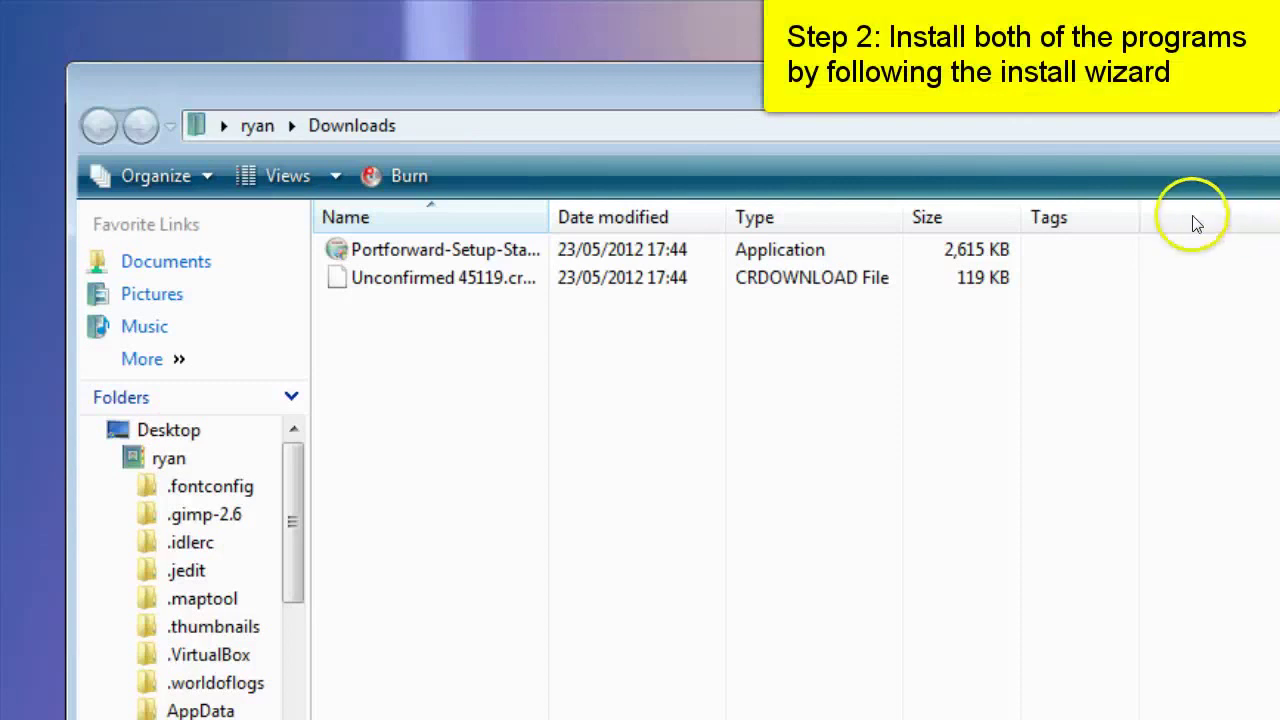
# Start the Portforward Static IP Address installer from Downloads, accept its license and keep the destination folder C:\Program Files\PFStaticIP
pyautogui.doubleClick(1018, 252)
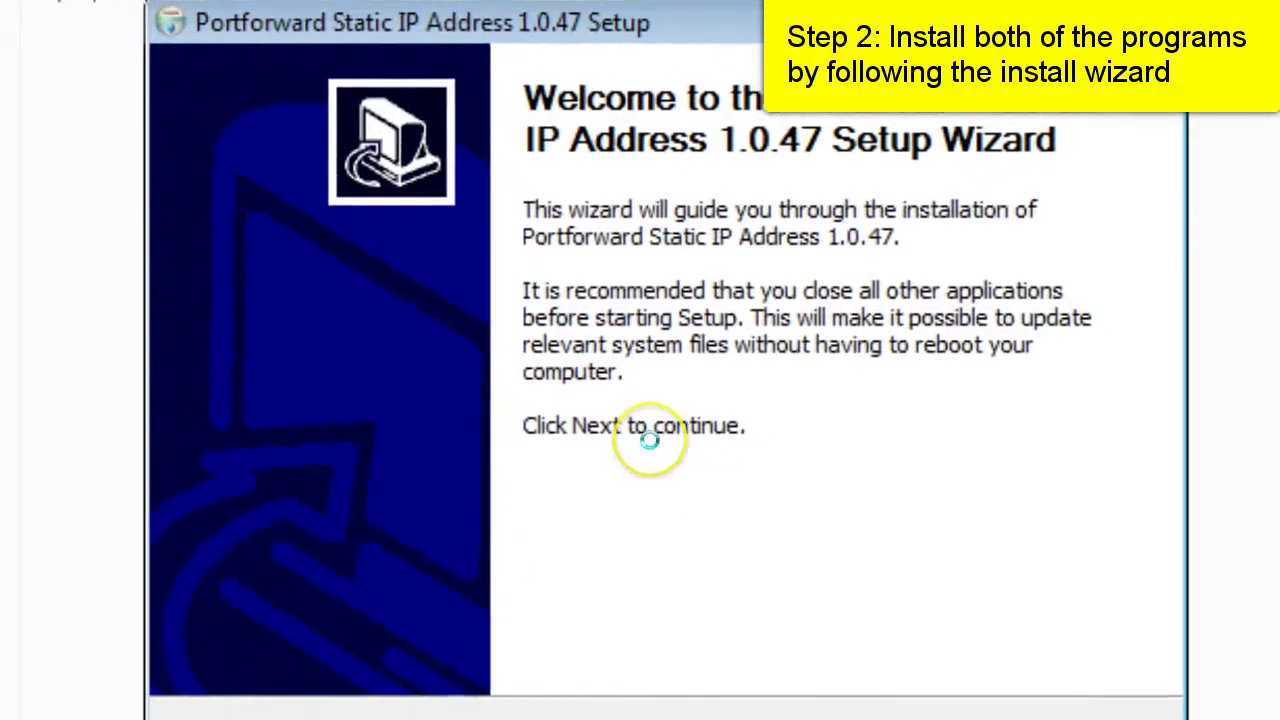
pyautogui.press('Return')
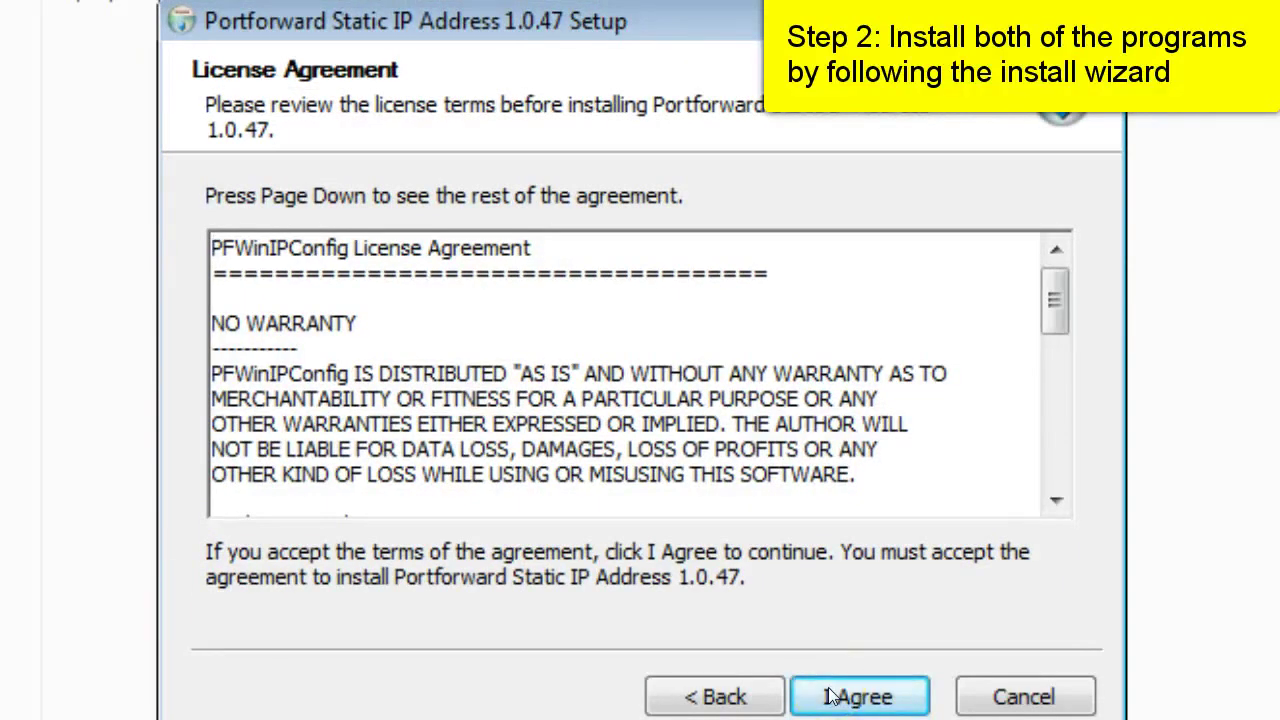
pyautogui.click(828, 697)
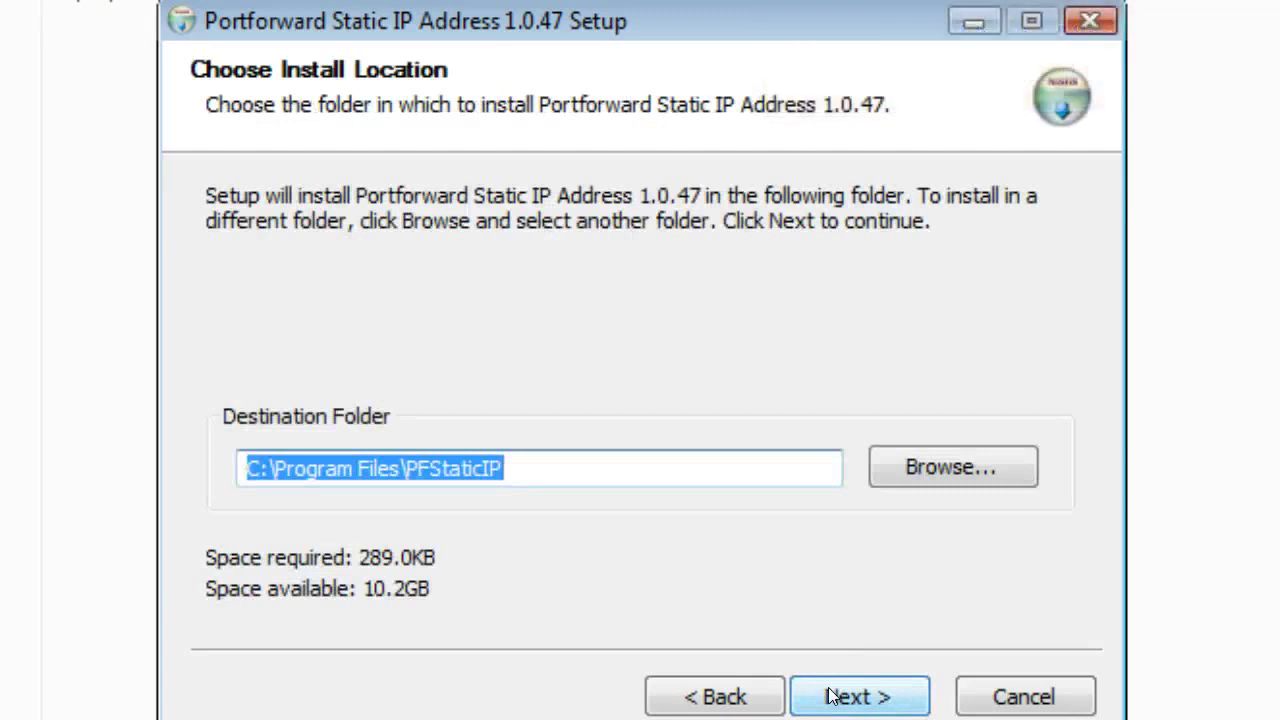
pyautogui.click(828, 697)
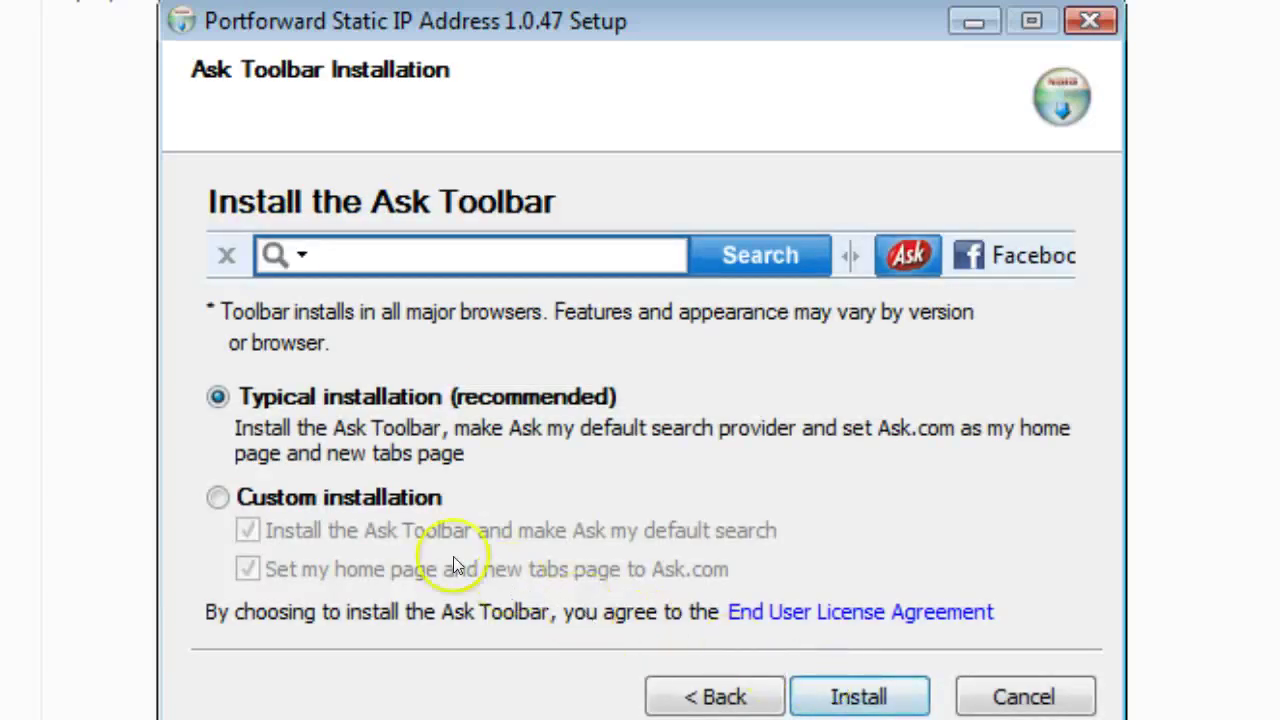
# Choose the custom installation, decline the Ask Toolbar, default search and home page options, and install Portforward Static IP Address
pyautogui.click(245, 503)
pyautogui.click(249, 529)
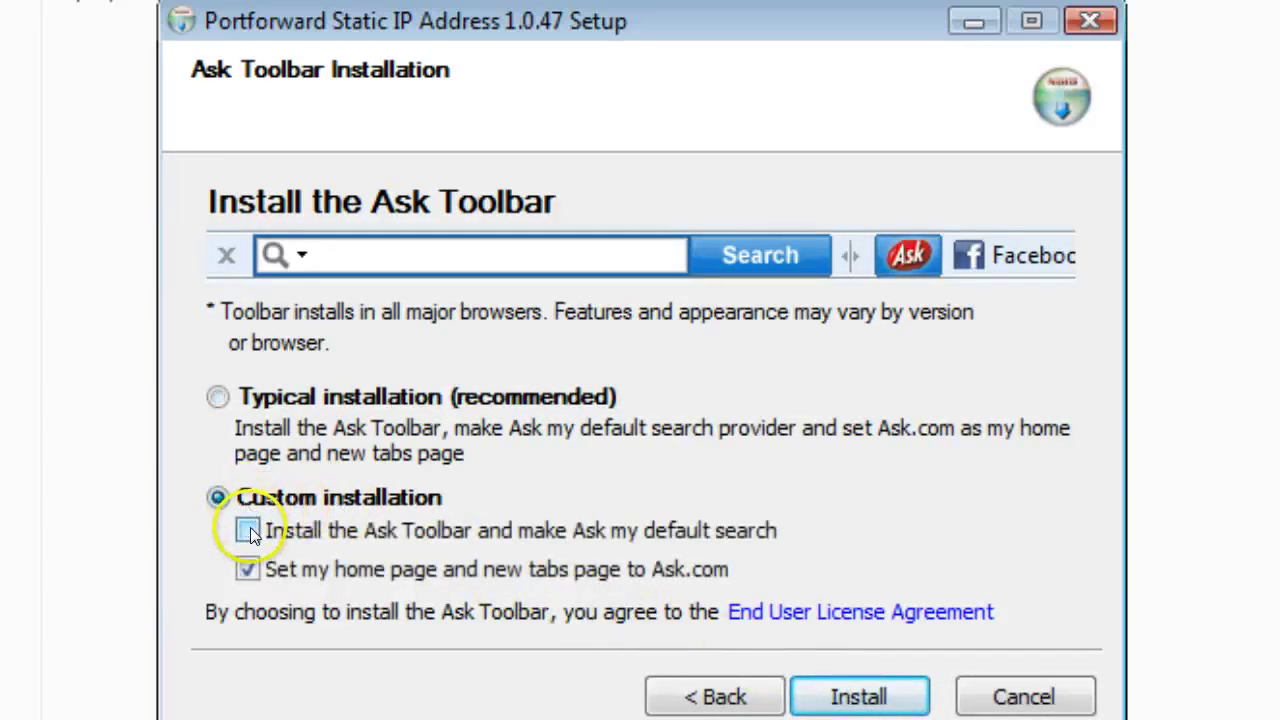
pyautogui.click(249, 569)
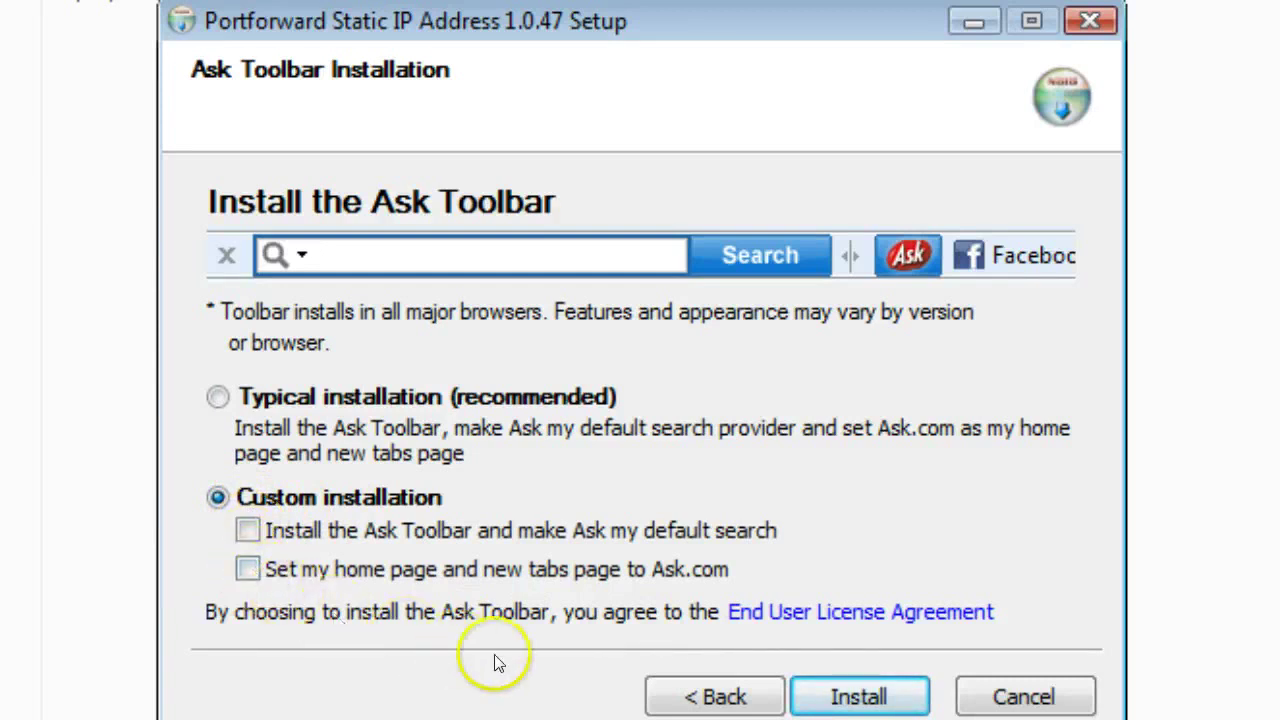
pyautogui.click(857, 697)
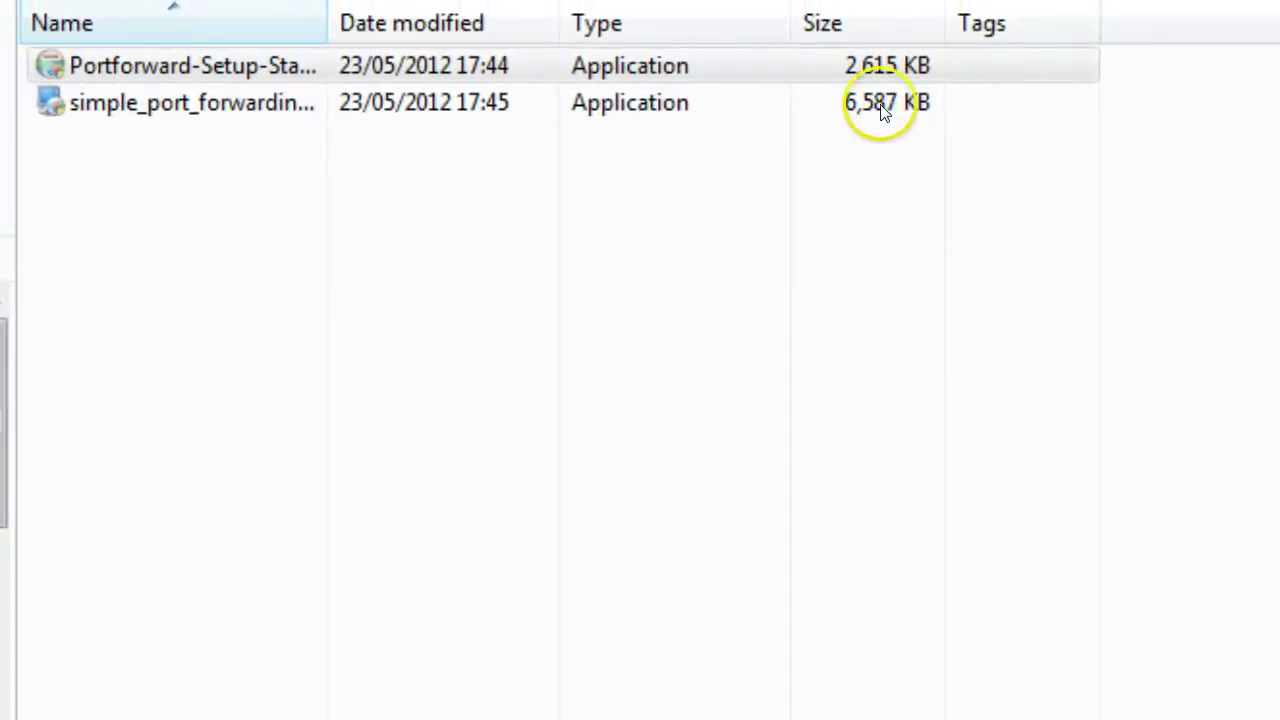
# Install Simple Port Forwarding from Downloads with the default installation folder and current-user shortcuts, and close the Downloads window
pyautogui.click(882, 110)
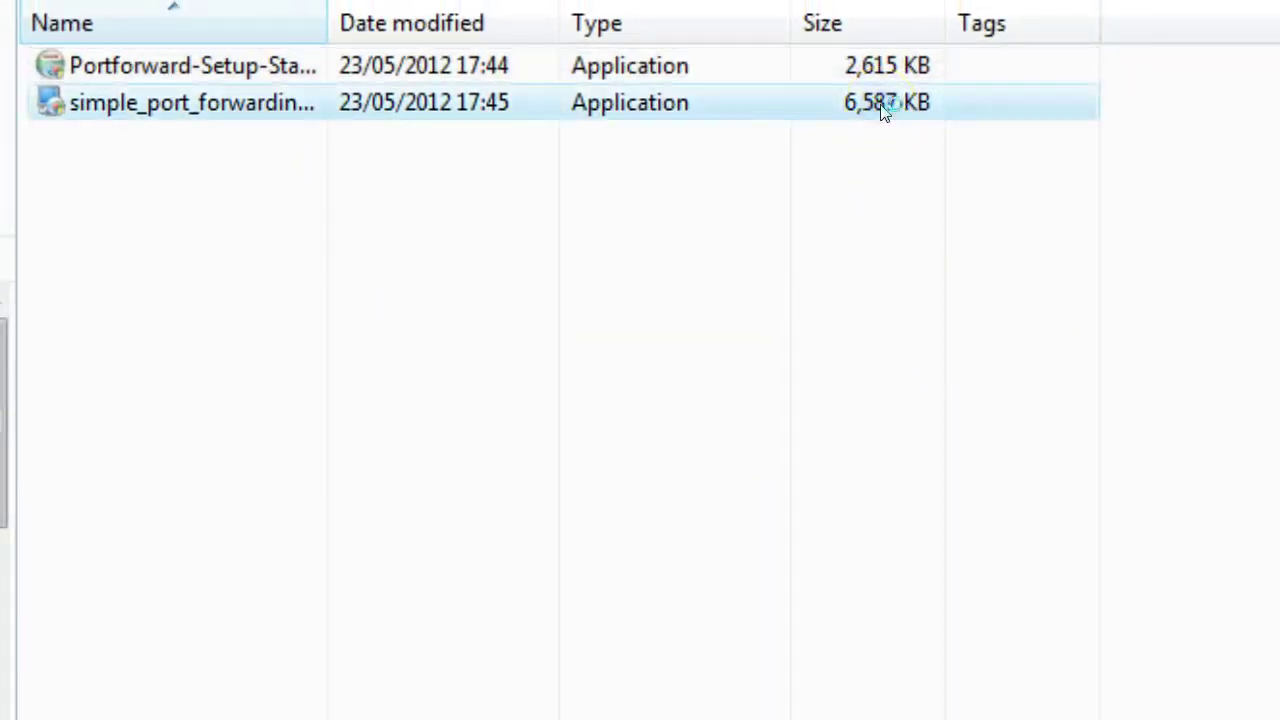
pyautogui.doubleClick(882, 110)
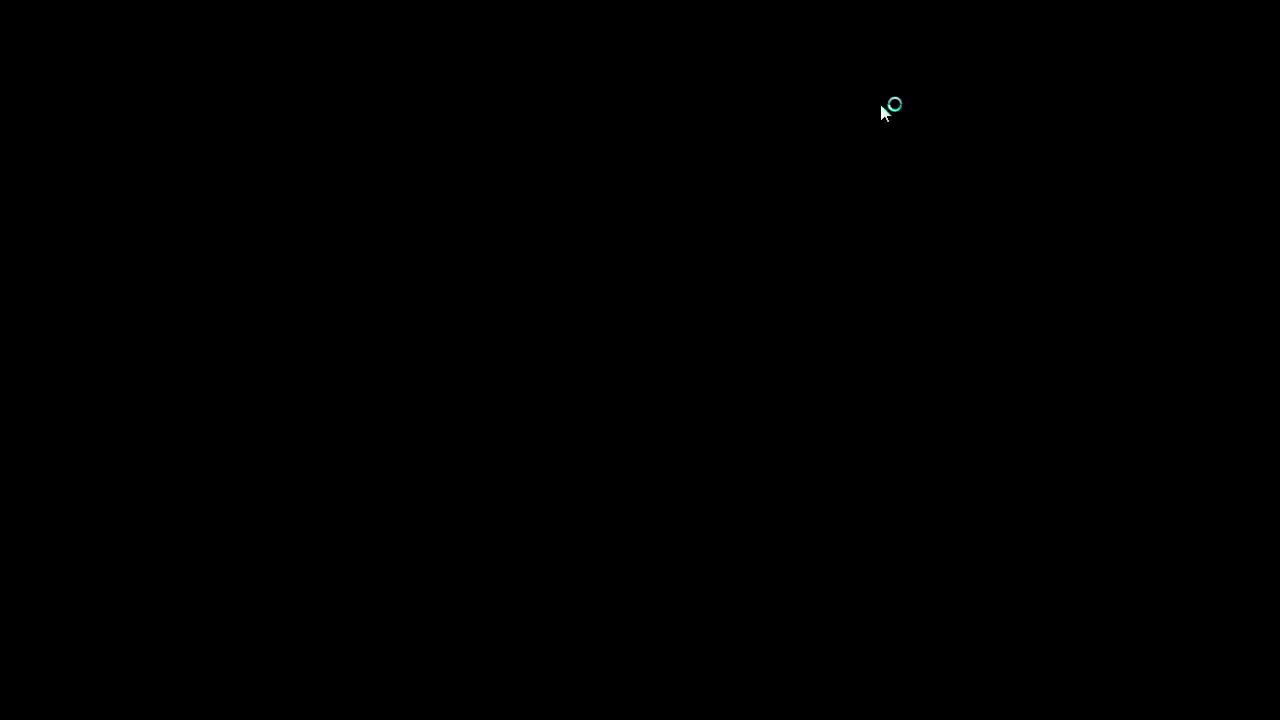
pyautogui.click(748, 533)
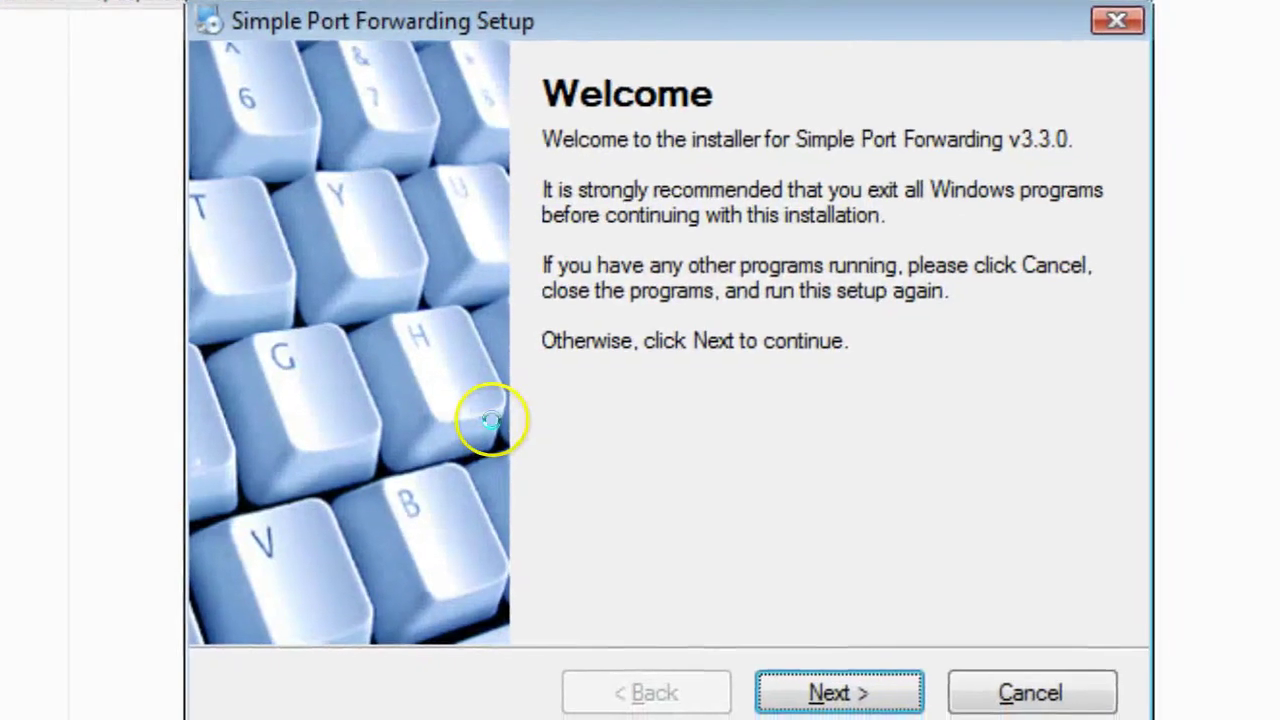
pyautogui.press('Return')
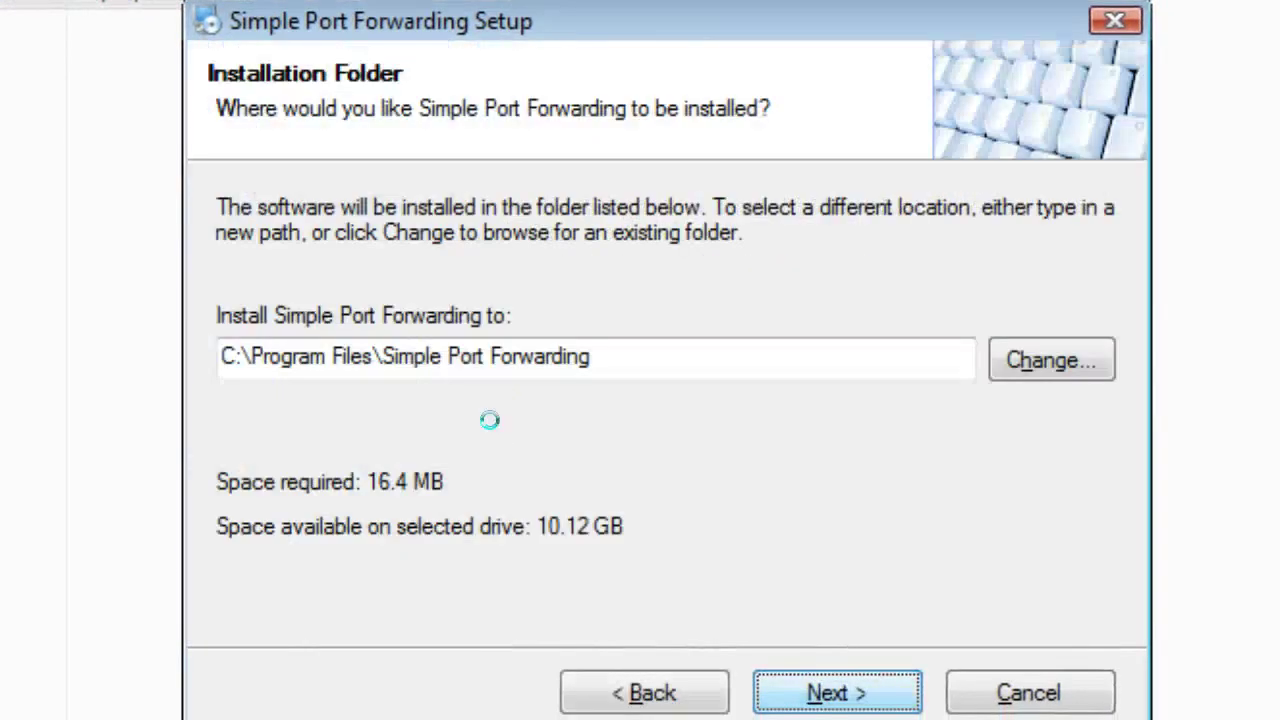
pyautogui.click(807, 679)
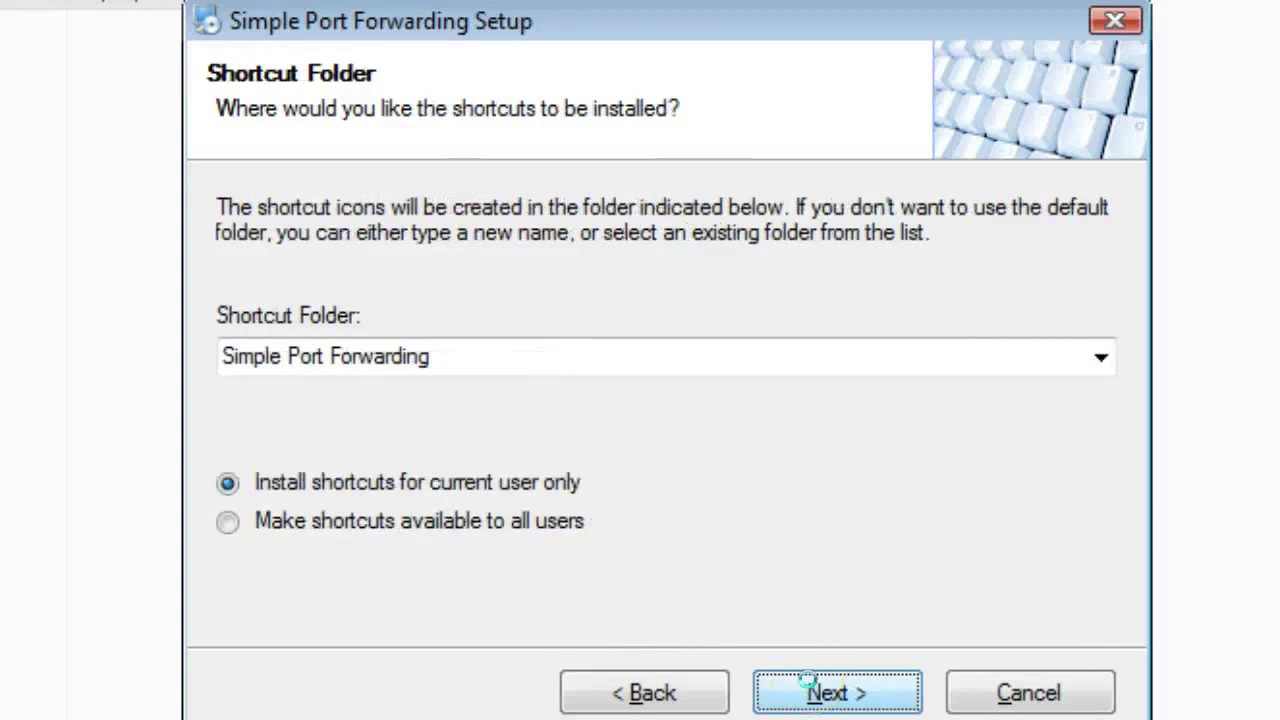
pyautogui.click(808, 680)
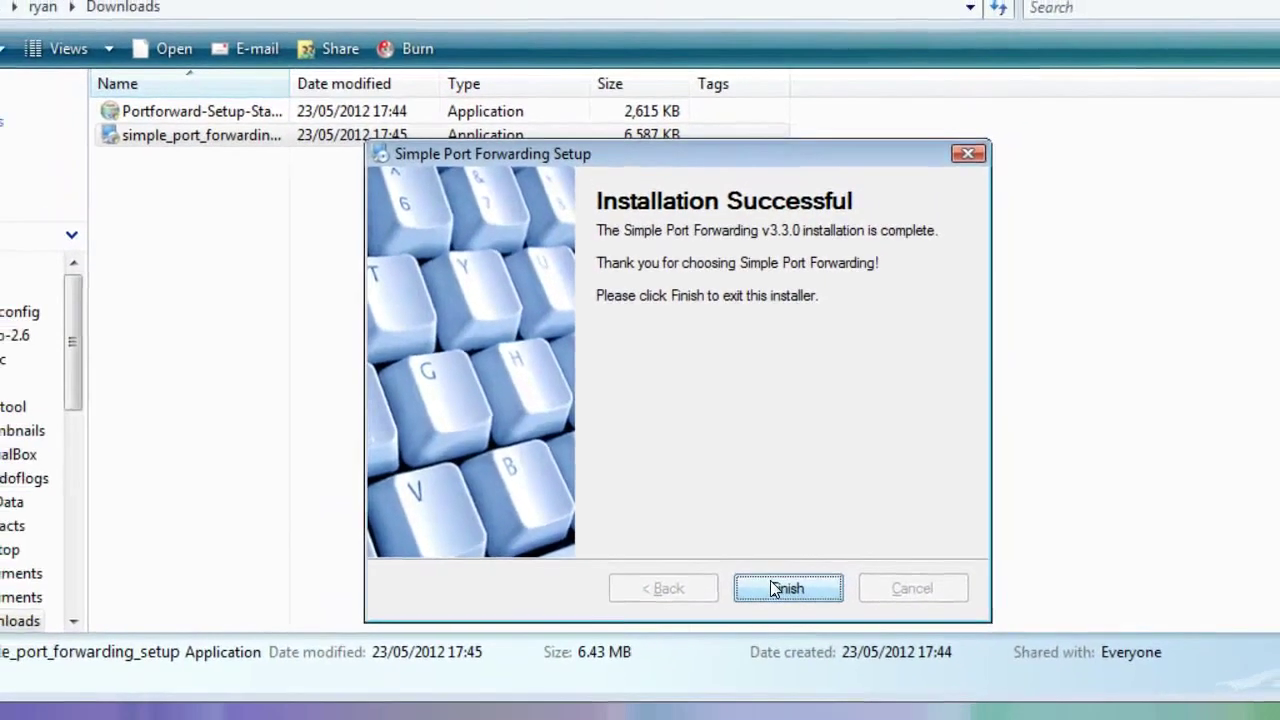
pyautogui.click(795, 622)
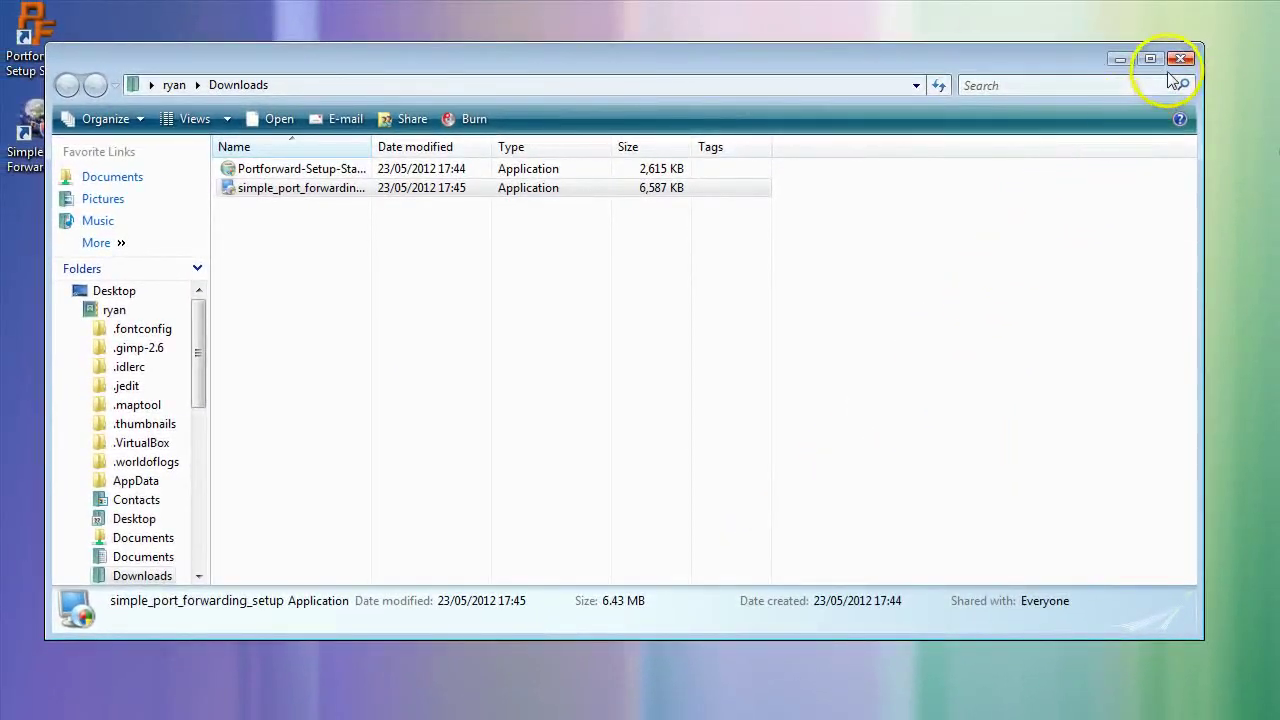
pyautogui.click(1184, 60)
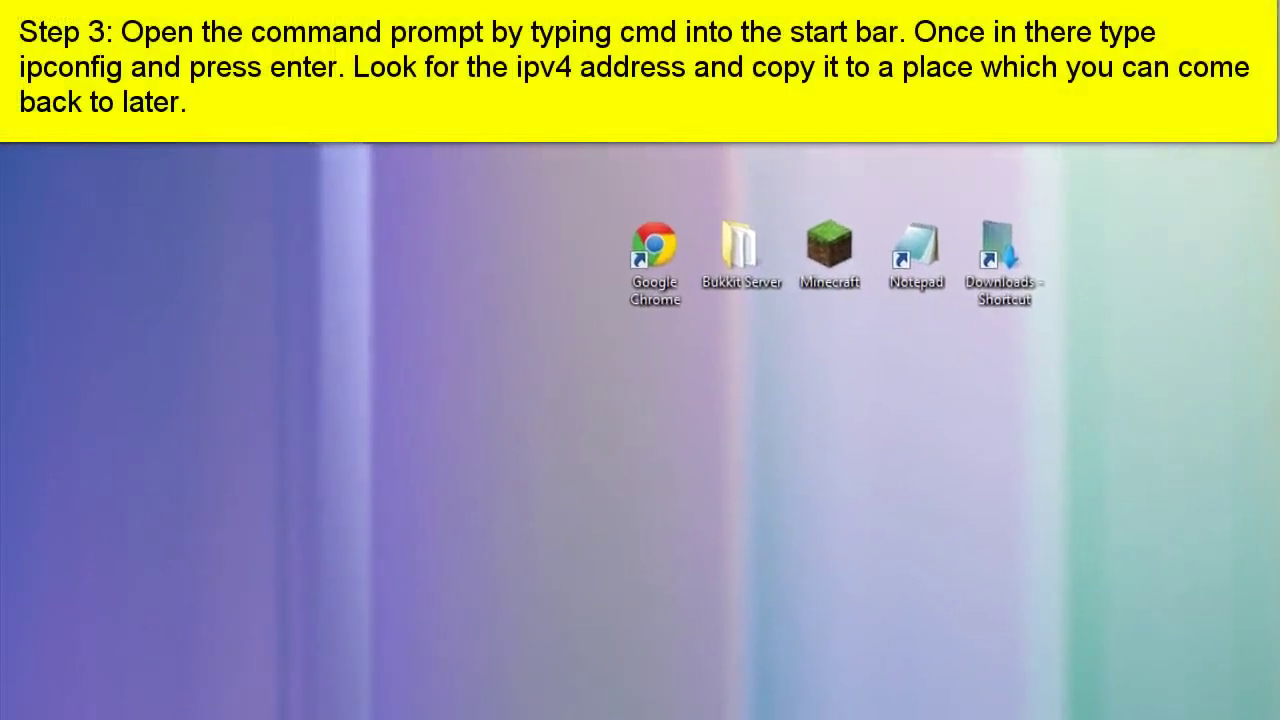
# Open the Windows command prompt and run ipconfig
pyautogui.press('super')
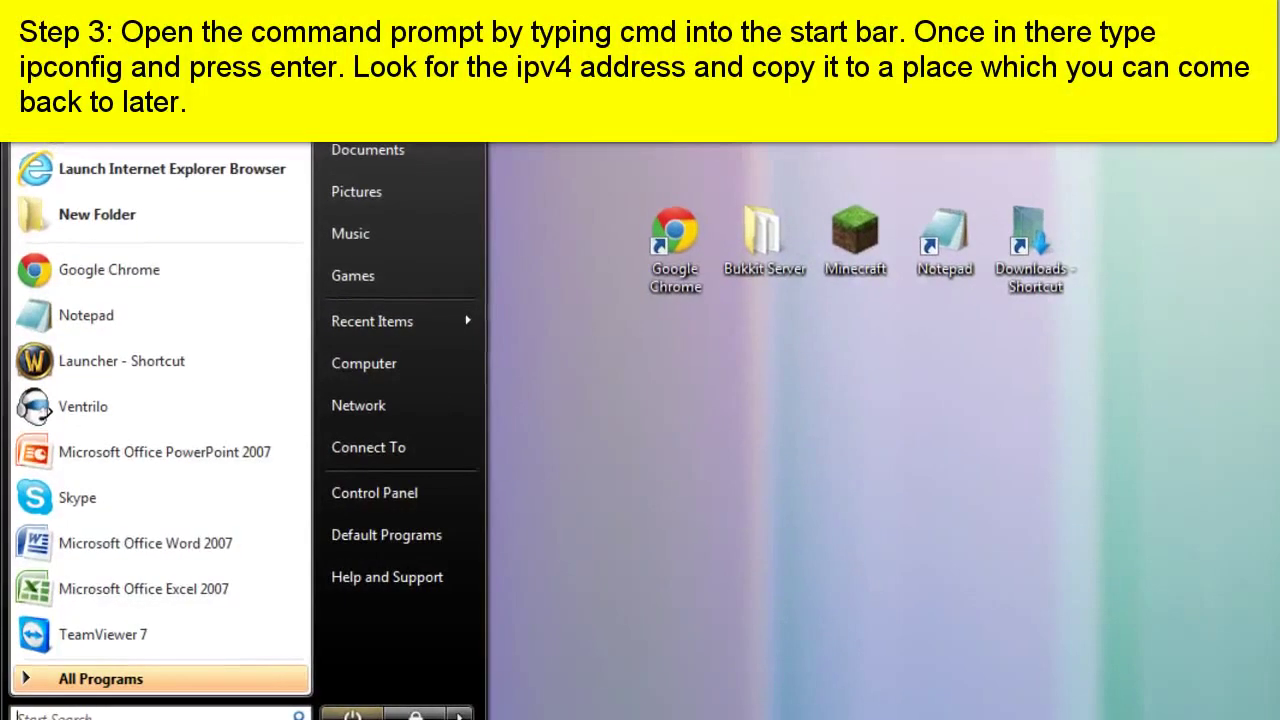
pyautogui.write('cmd')
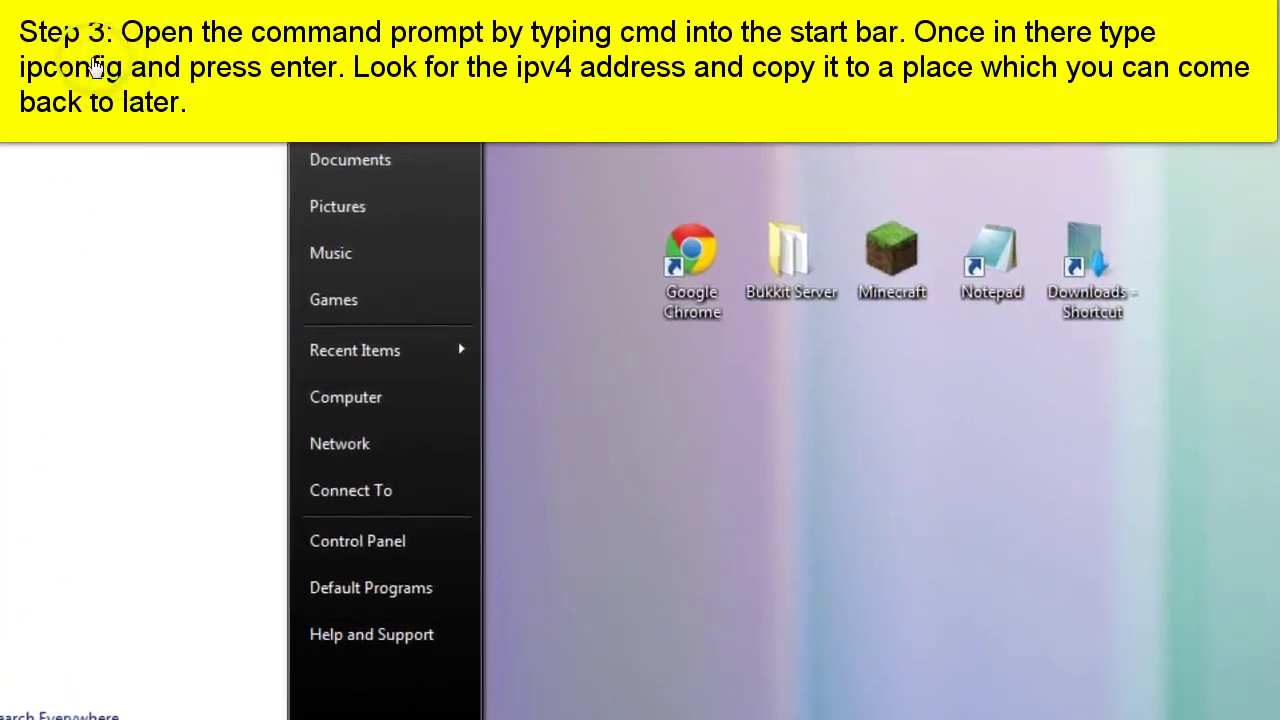
pyautogui.click(93, 55)
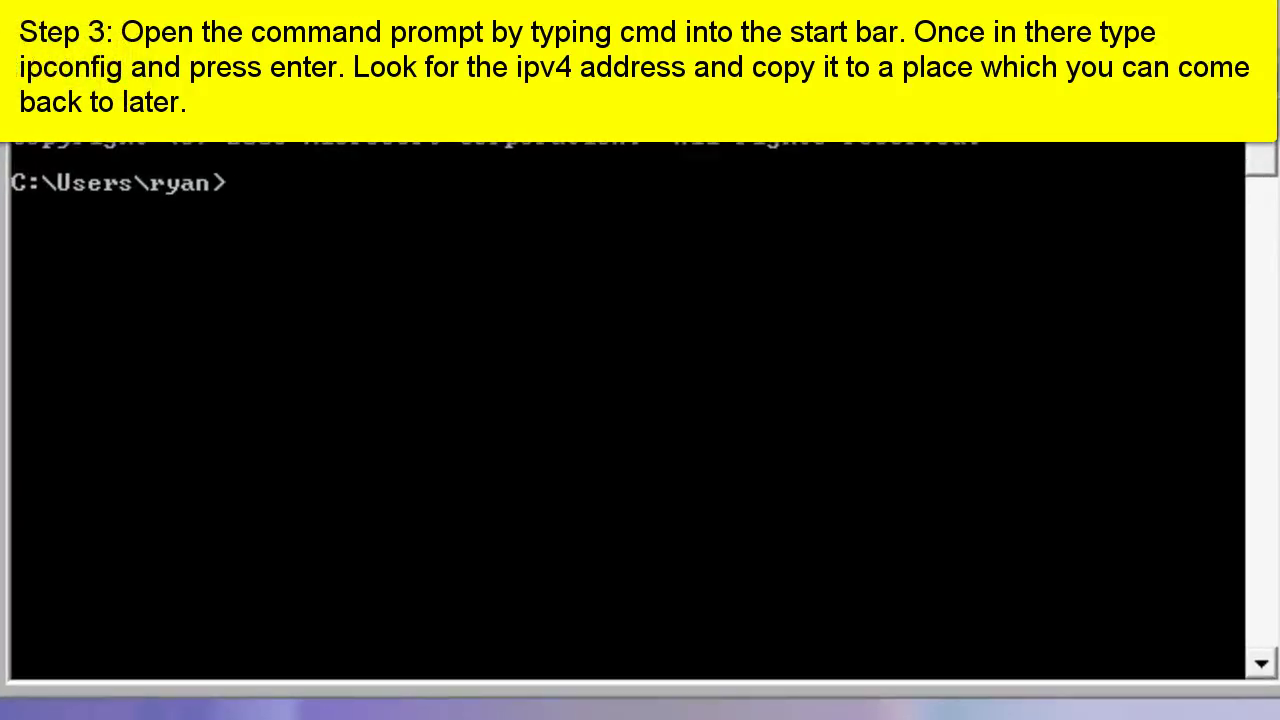
pyautogui.write('ipconfig')
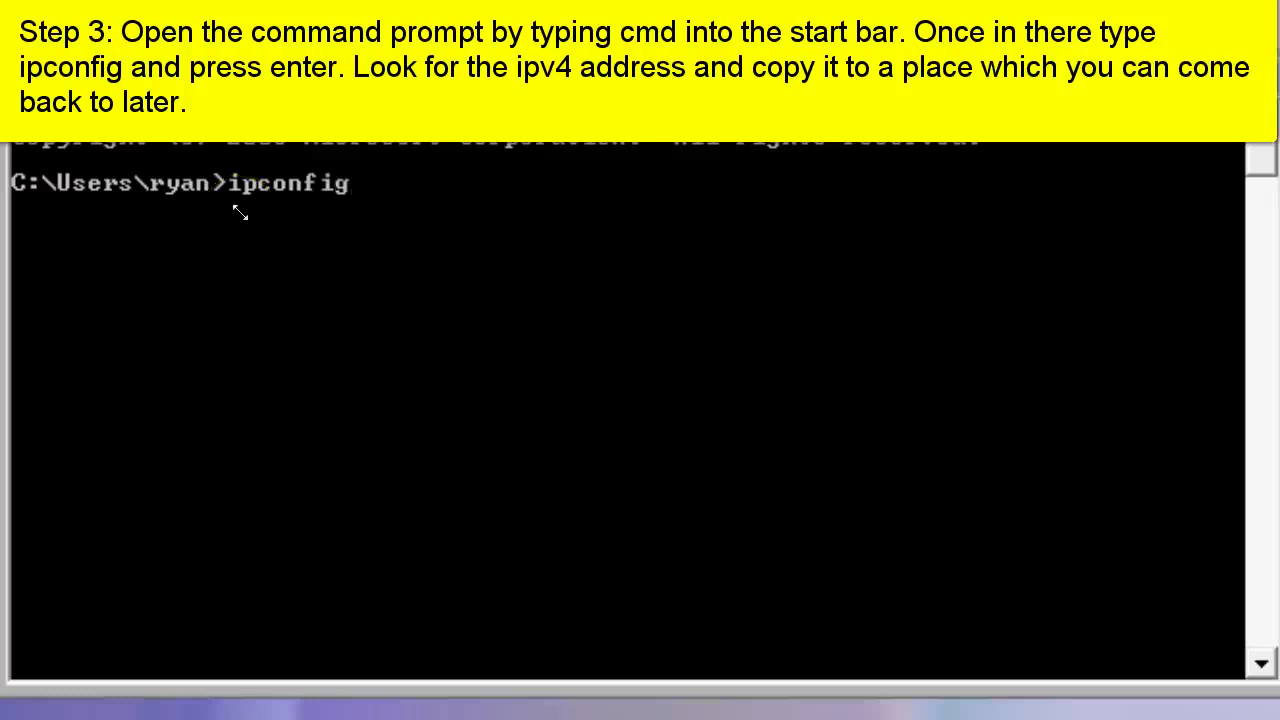
pyautogui.press('Return')
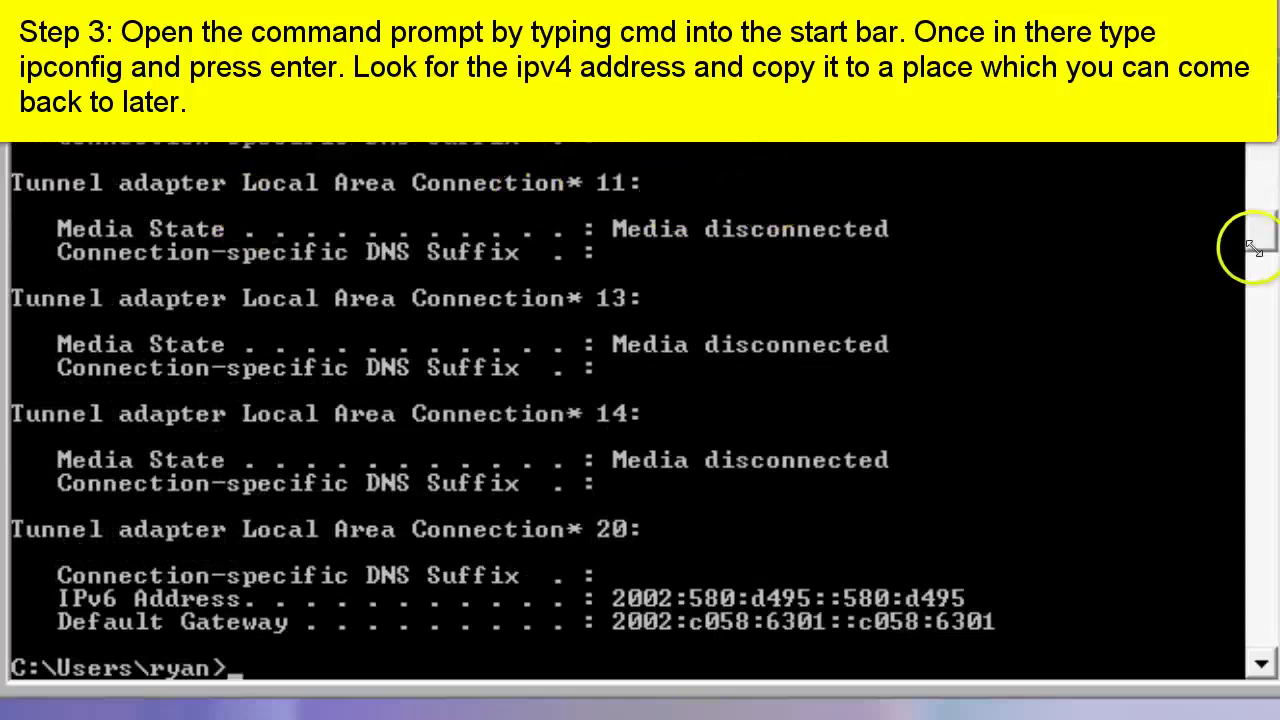
# Copy the IPv4 address of the Wireless Network Connection from the ipconfig output and close the command prompt
pyautogui.moveTo(1260, 234); pyautogui.dragTo(1242, 150)
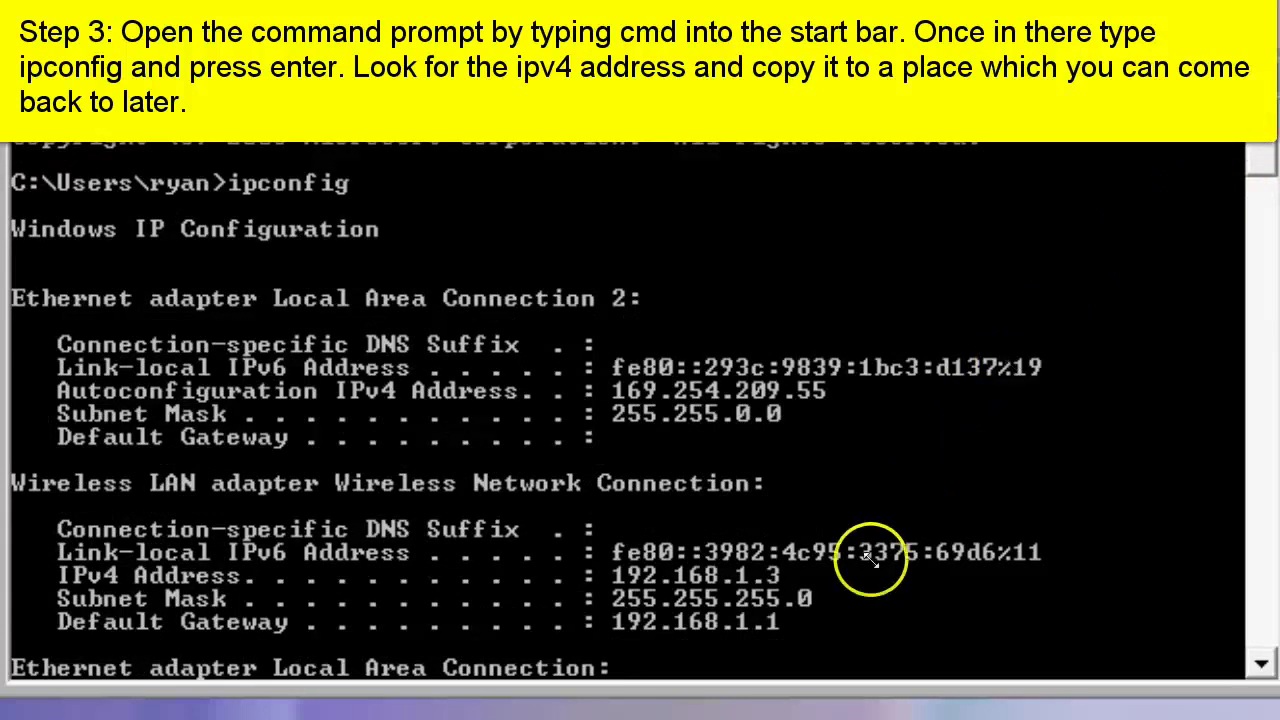
pyautogui.rightClick(755, 608)
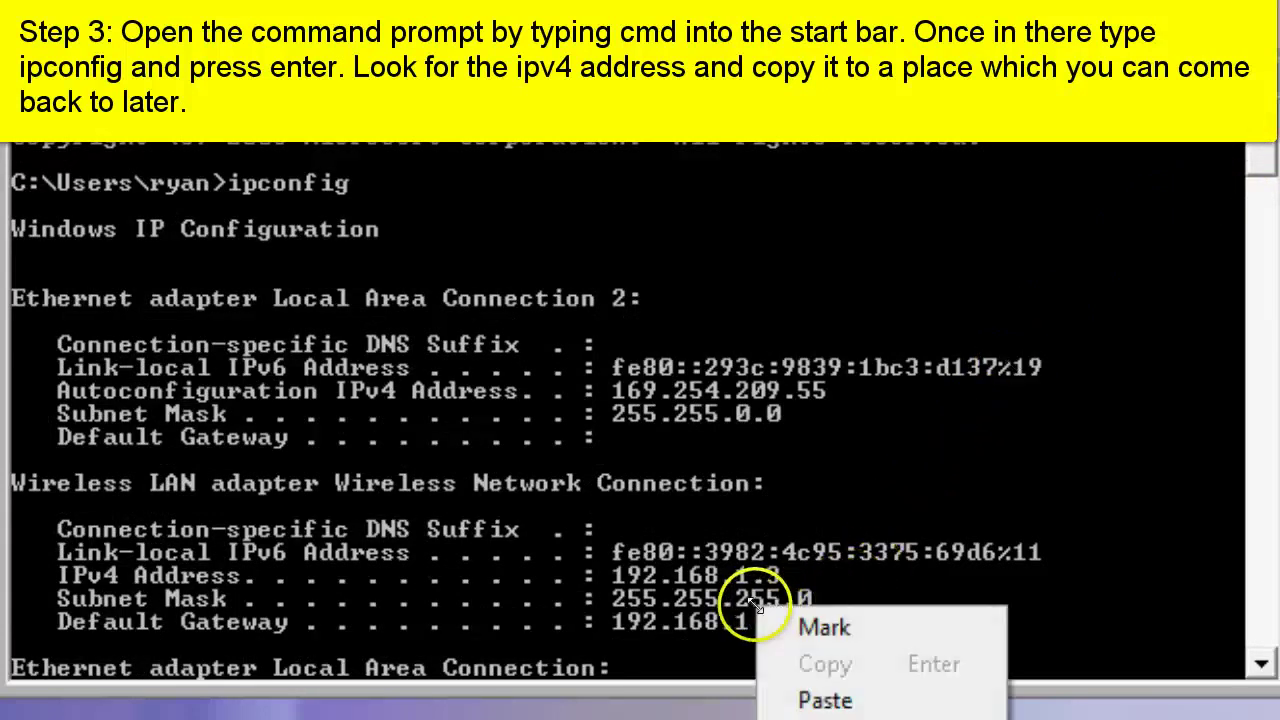
pyautogui.click(759, 624)
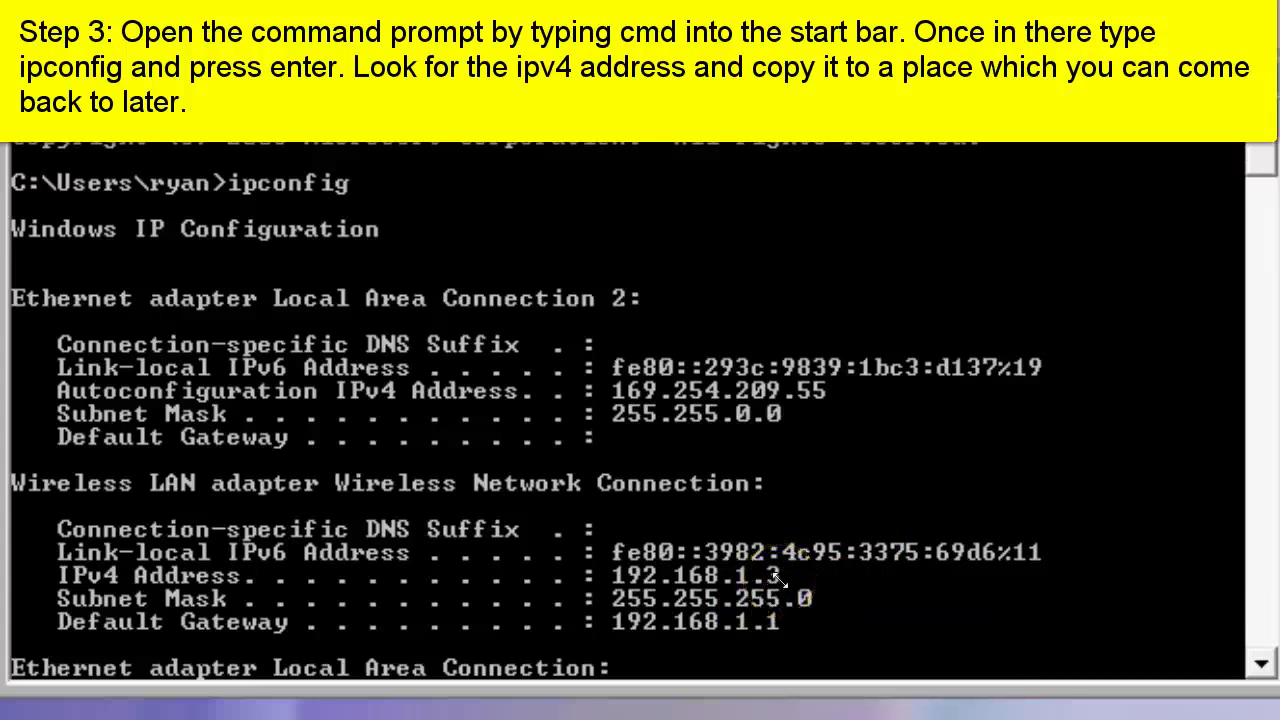
pyautogui.click(776, 576)
pyautogui.moveTo(776, 576); pyautogui.dragTo(614, 577)
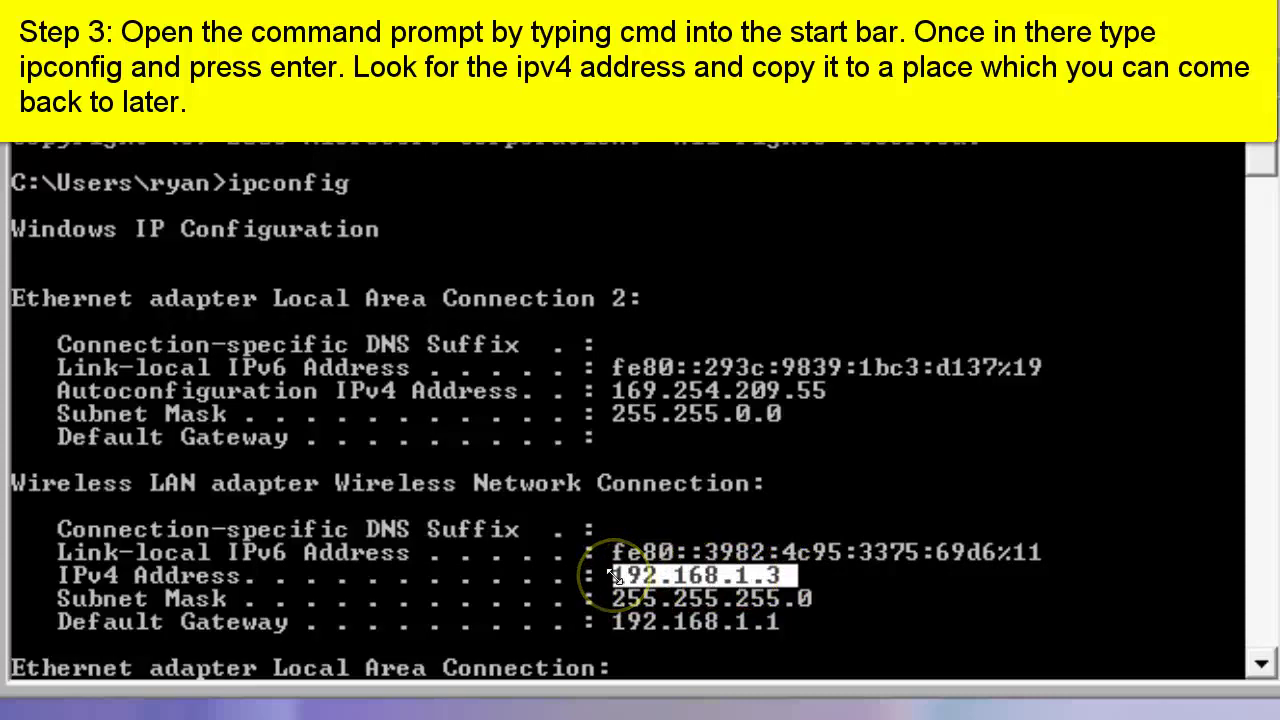
pyautogui.press('Return')
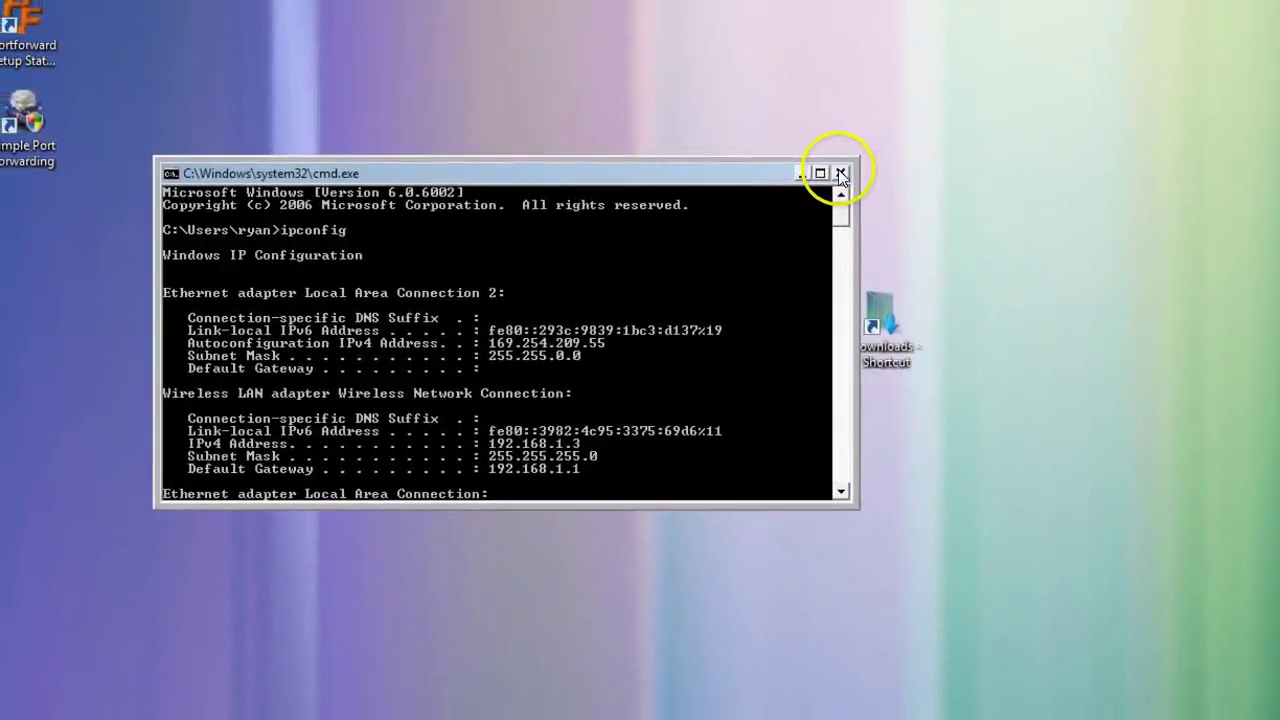
pyautogui.click(912, 156)
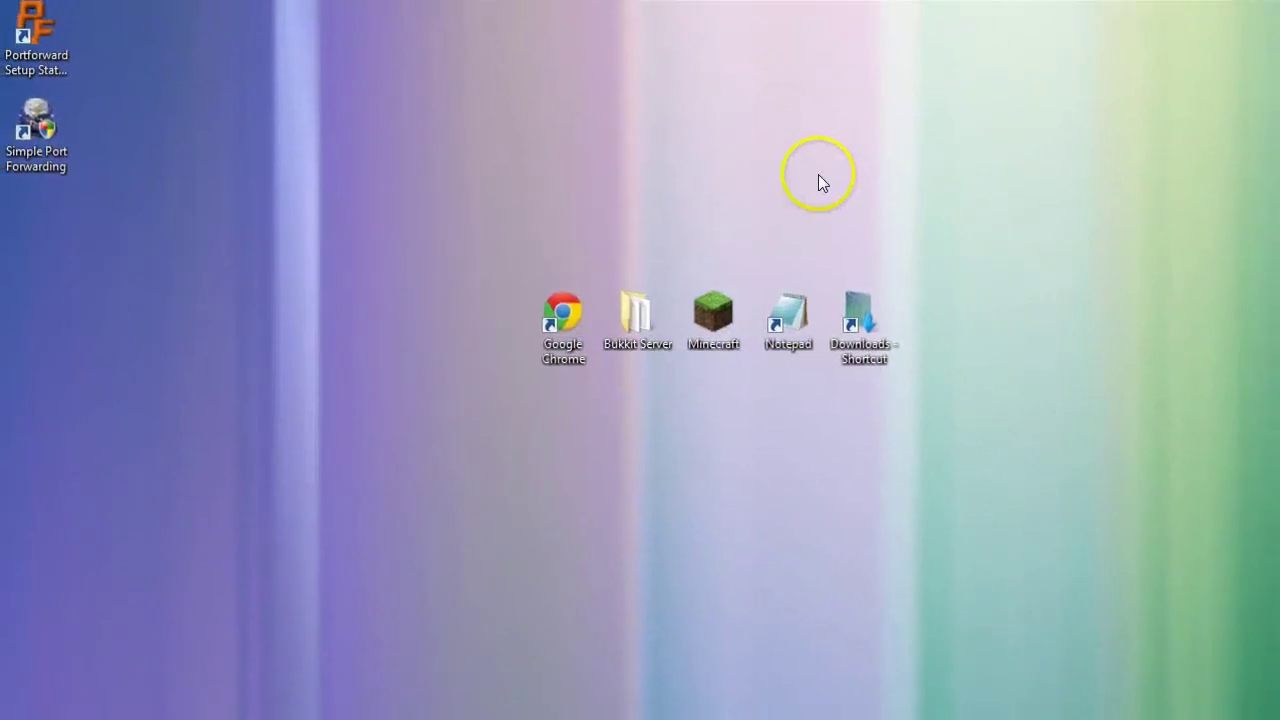
# Paste the copied IP address into a new Notepad document and minimize the Notepad window
pyautogui.doubleClick(797, 301)
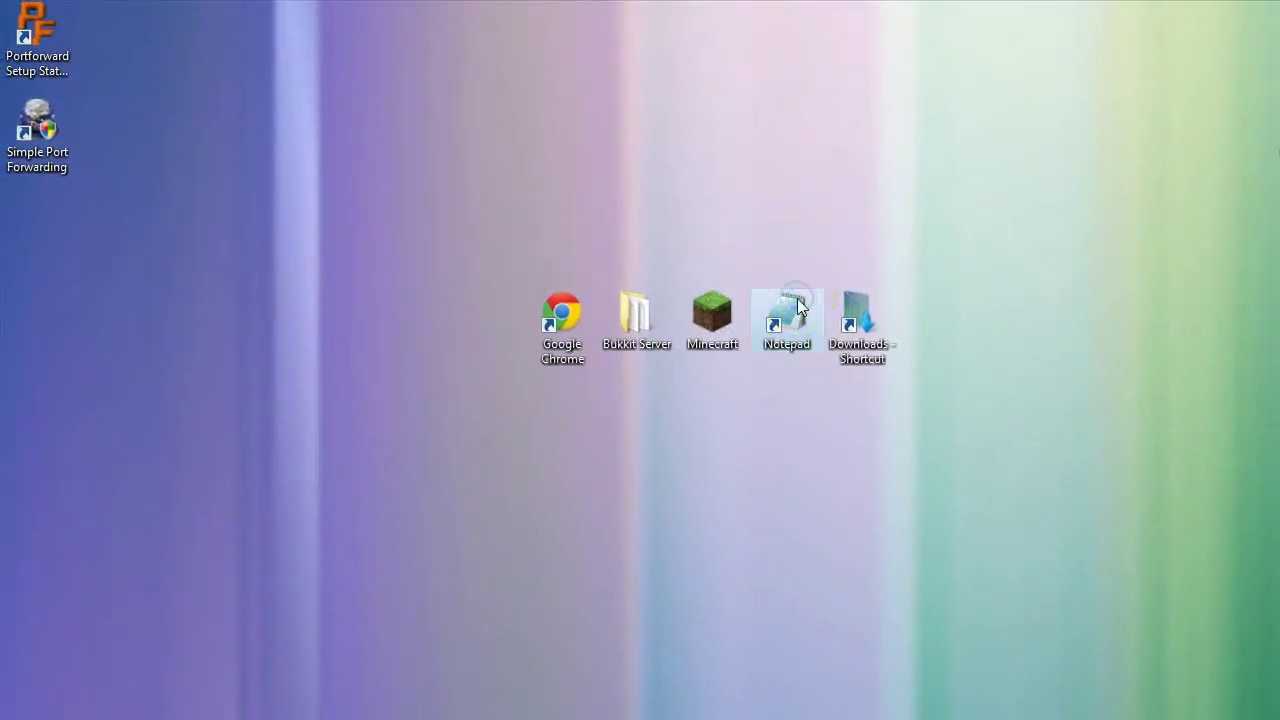
pyautogui.click(903, 104)
pyautogui.click(913, 42)
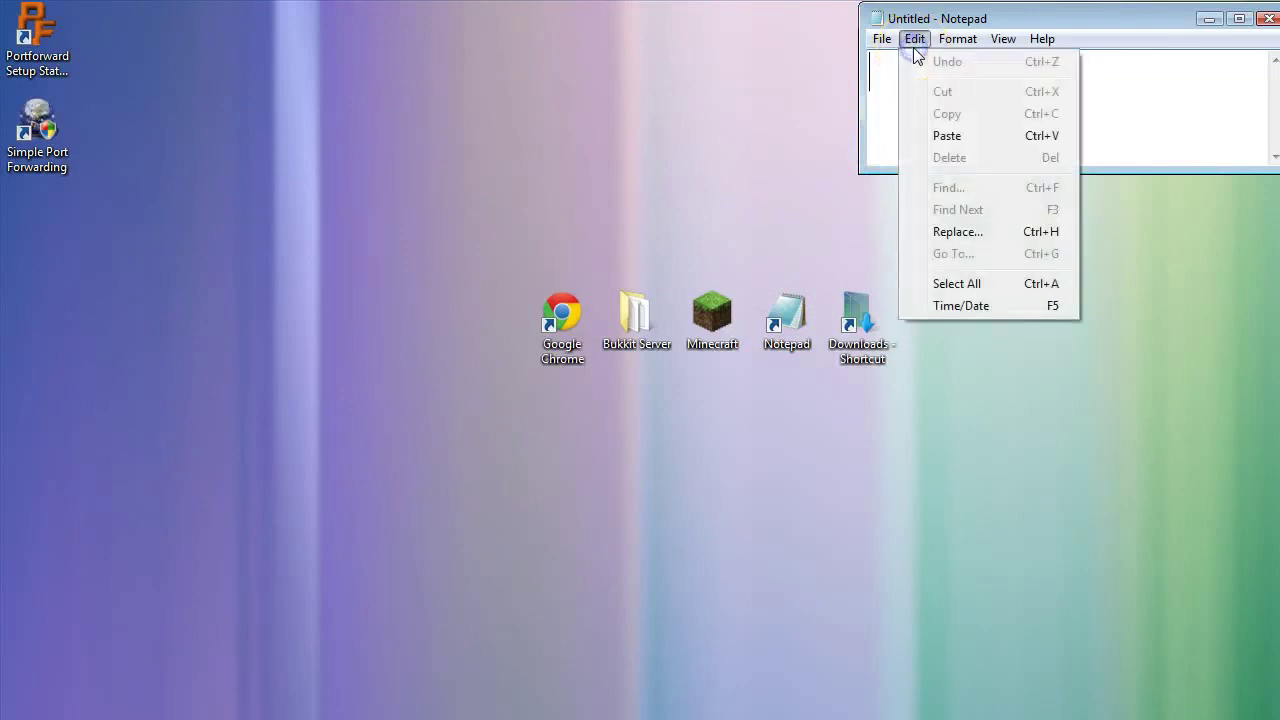
pyautogui.click(924, 134)
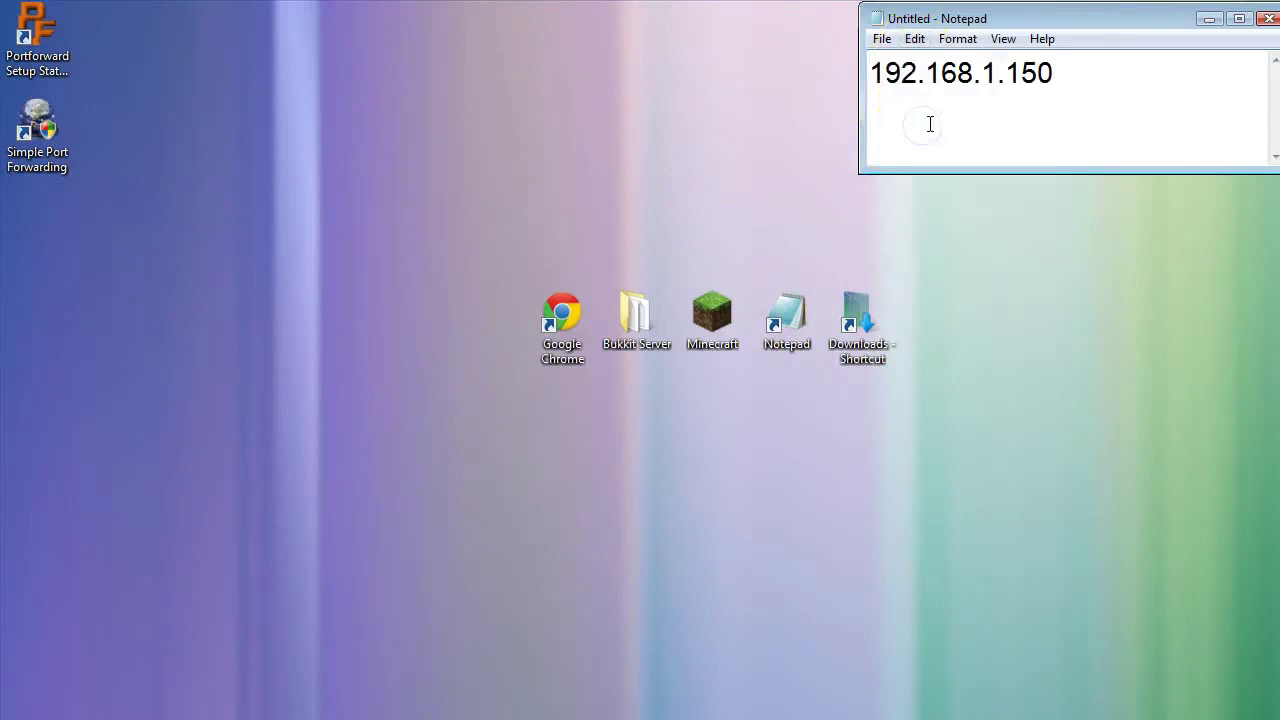
pyautogui.click(1215, 22)
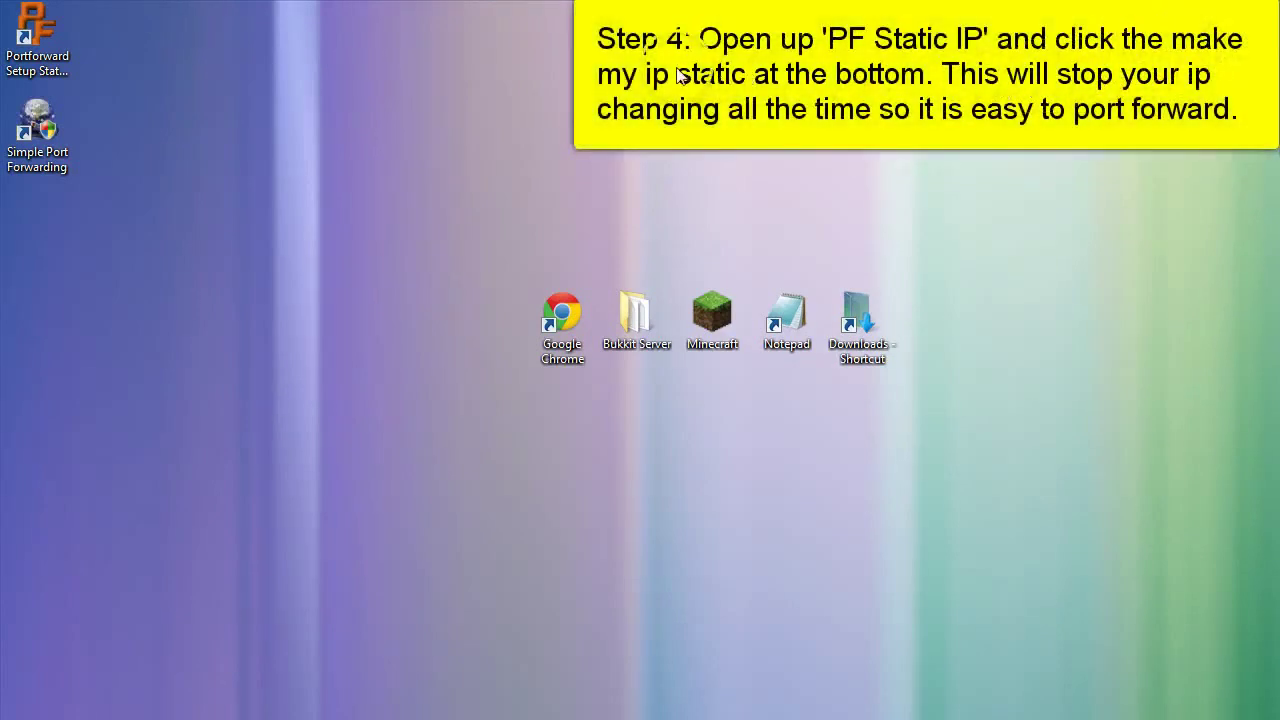
# In Portforward Setup Static IP Address, make the wireless connection static at the recommended 192.168.1.150, apply the network changes and close the program
pyautogui.doubleClick(40, 45)
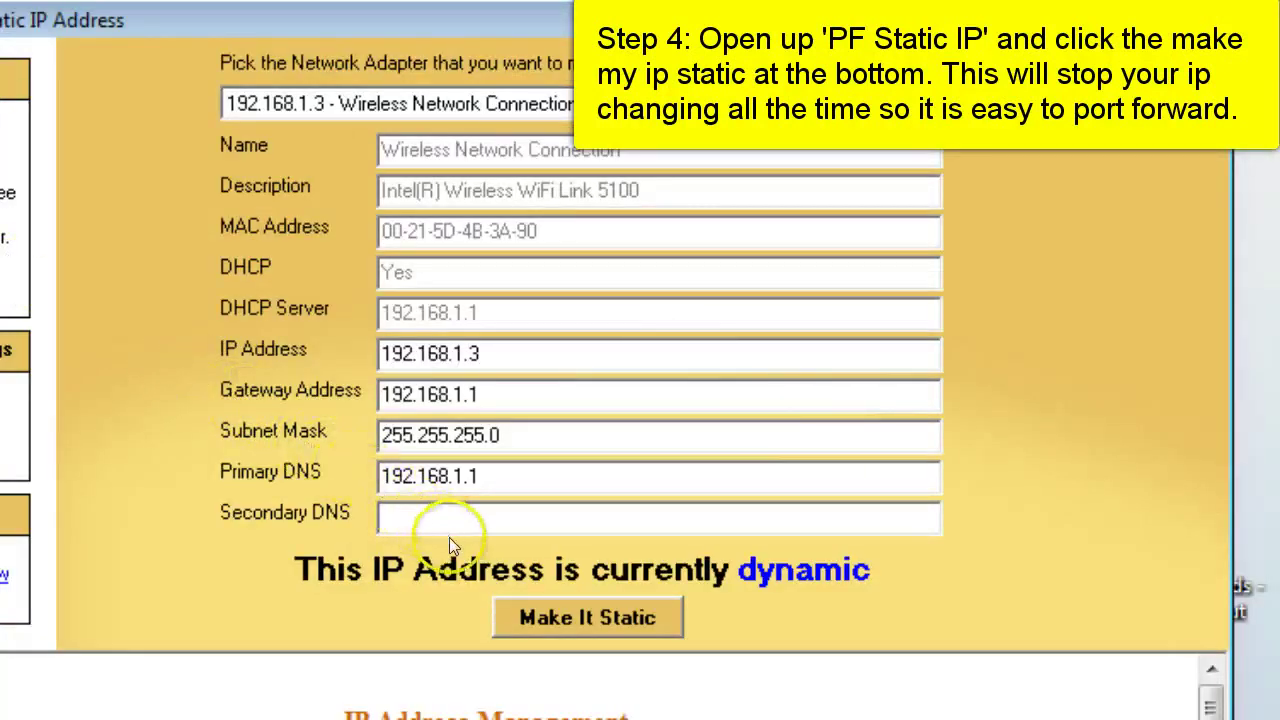
pyautogui.click(549, 618)
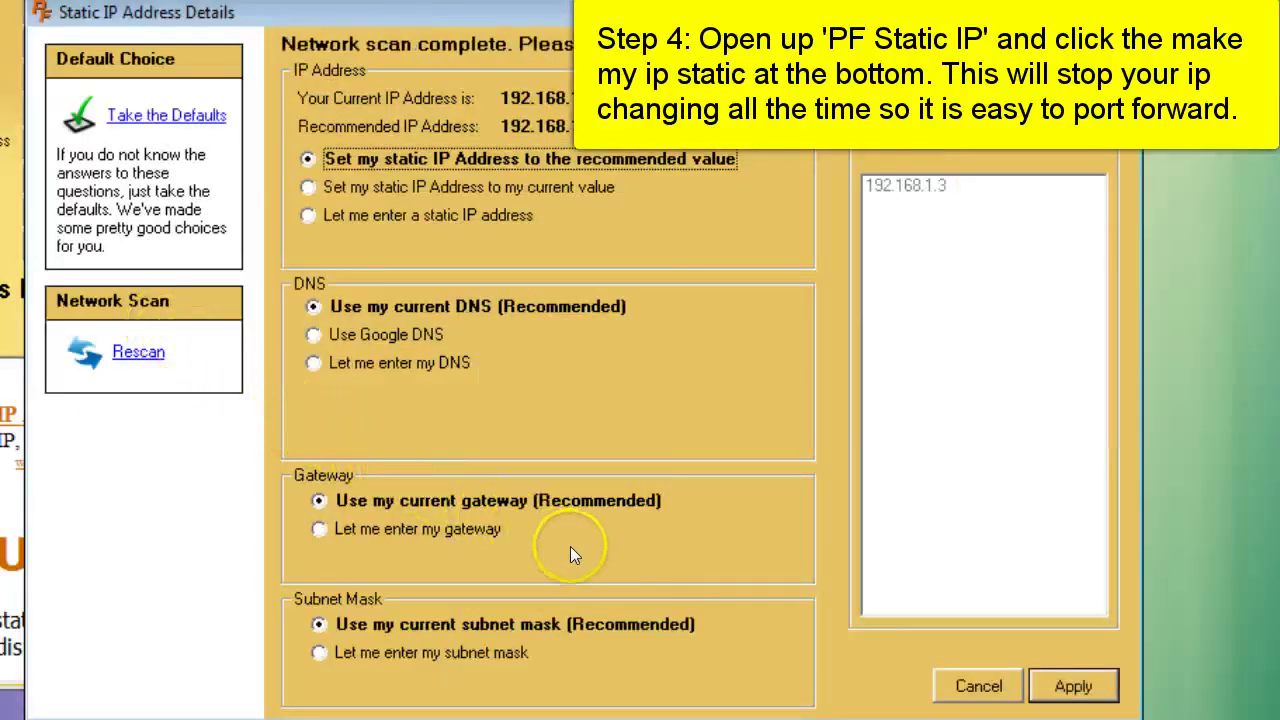
pyautogui.click(1068, 686)
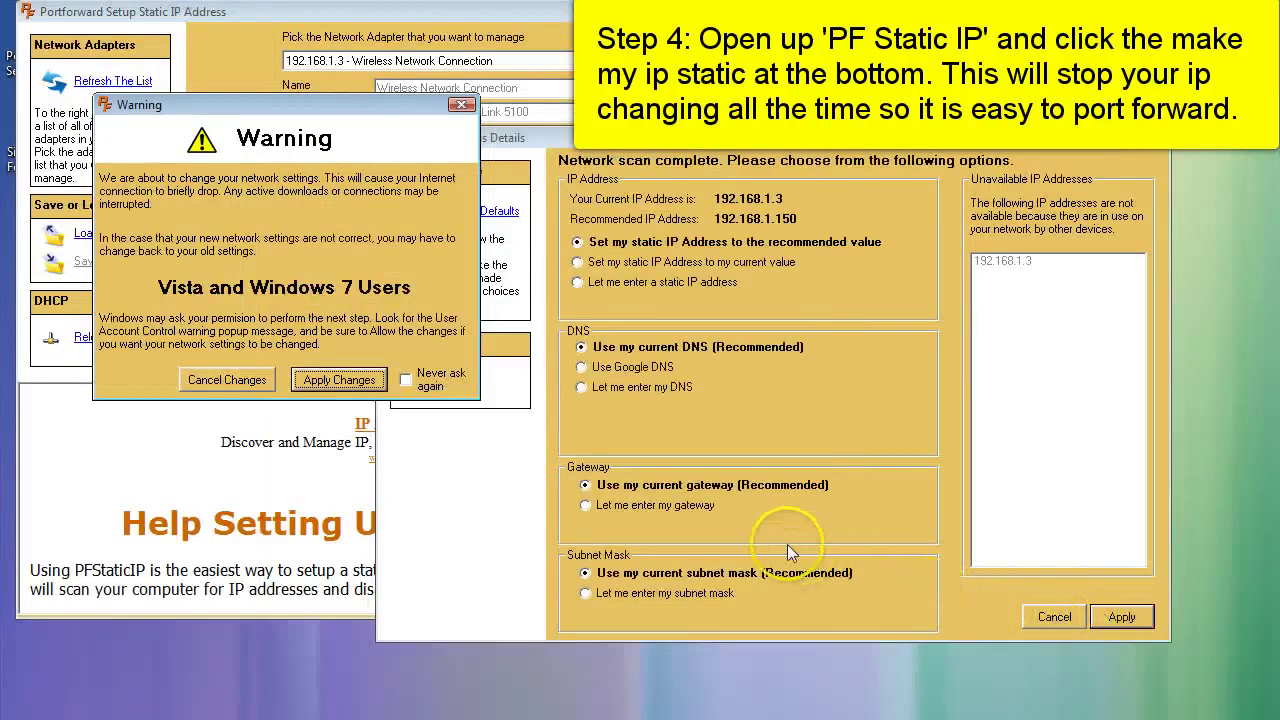
pyautogui.click(310, 382)
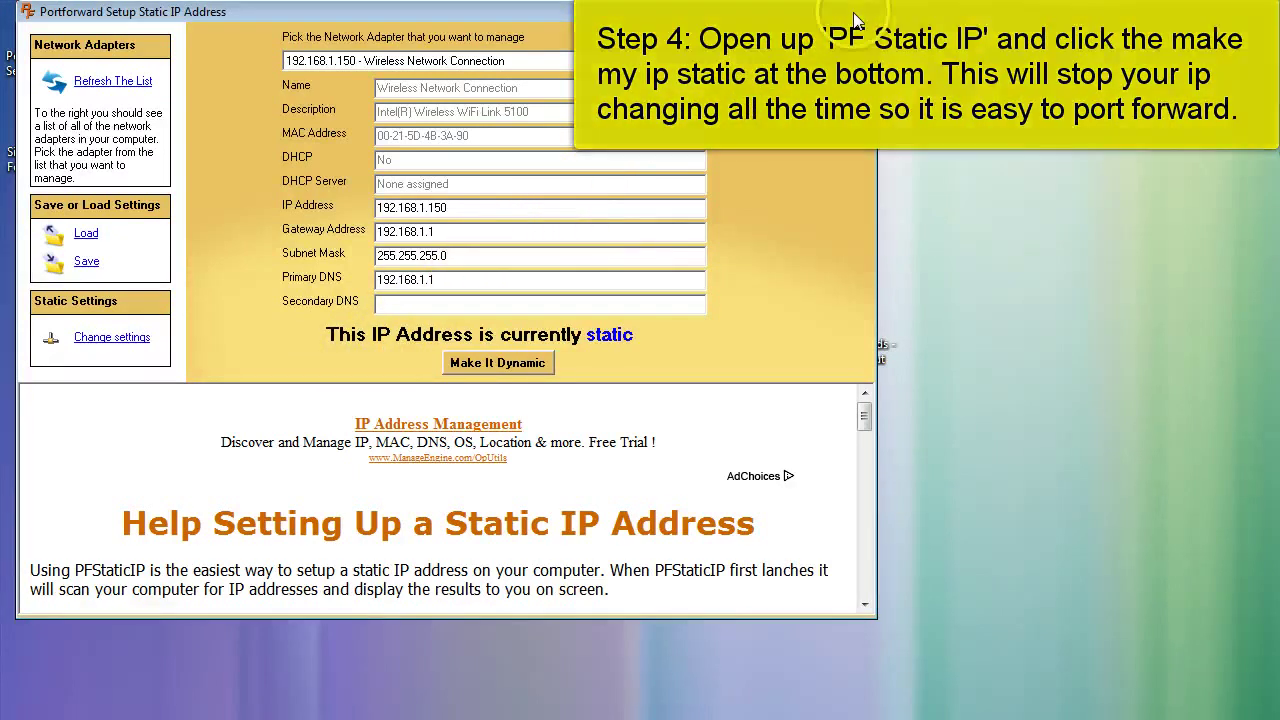
pyautogui.click(853, 12)
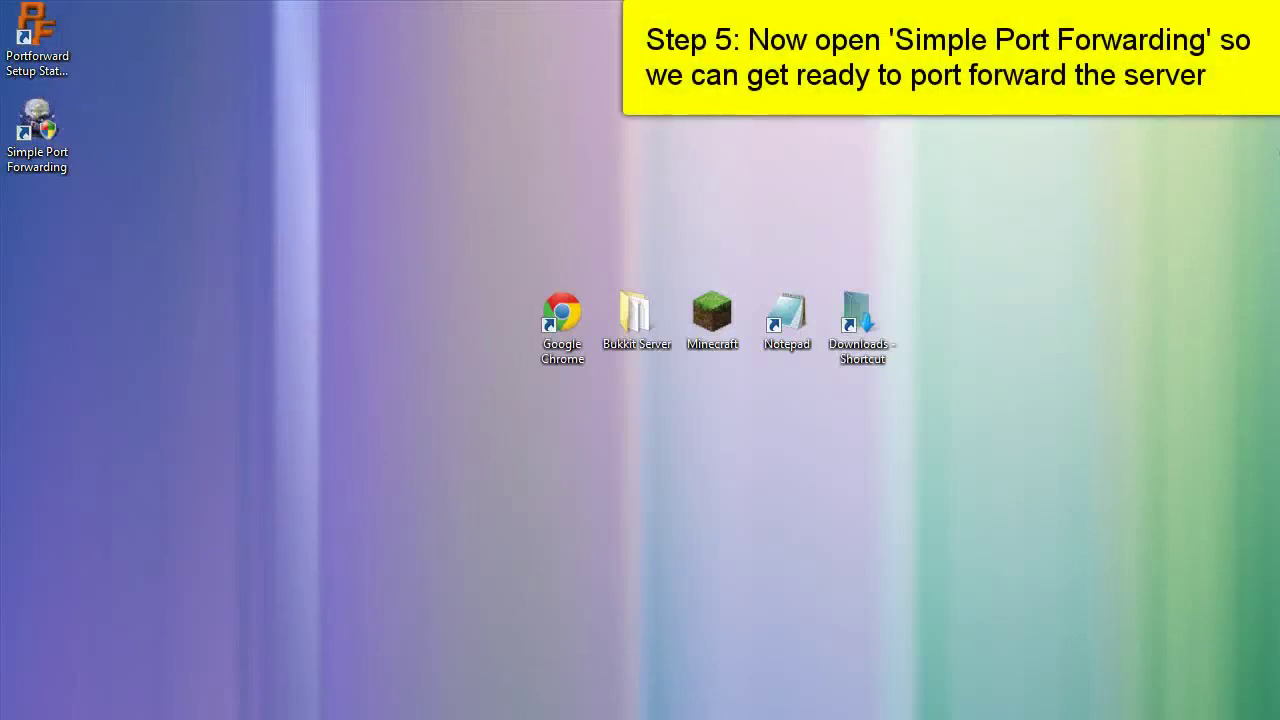
# Open Simple Port Forwarding and bring up the custom entry form for adding a new port to forward
pyautogui.click(14, 162)
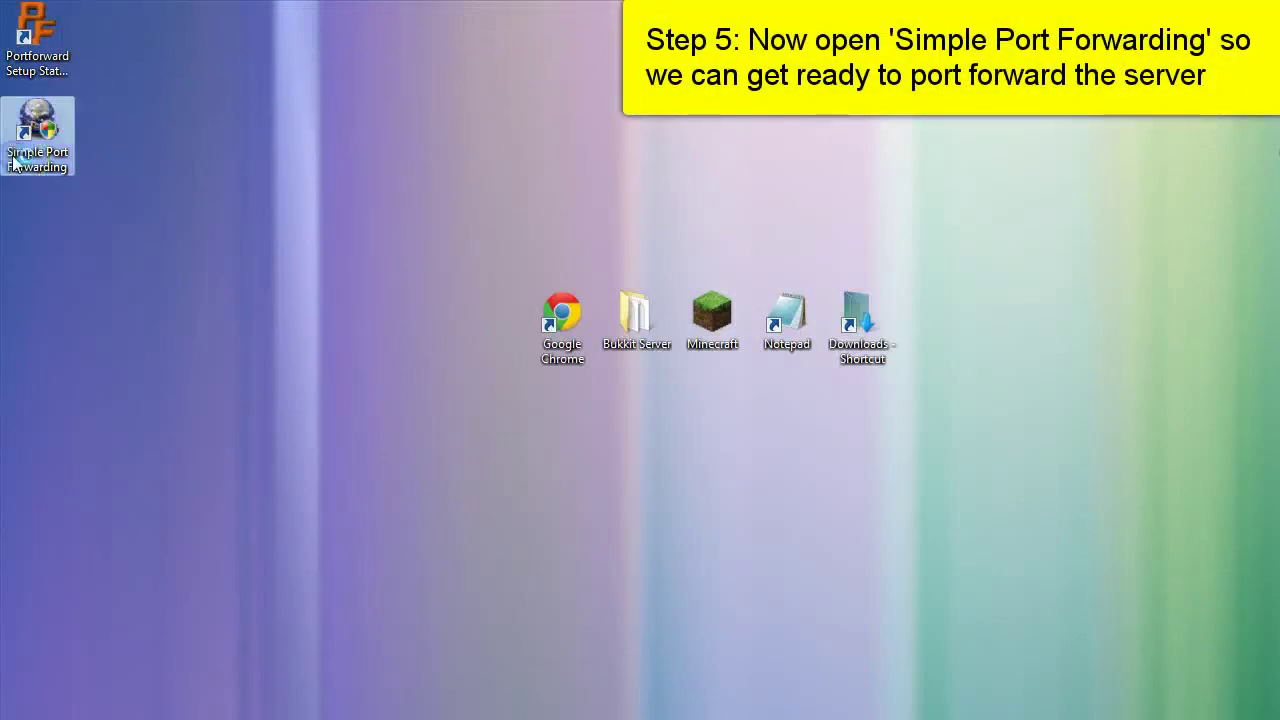
pyautogui.doubleClick(14, 162)
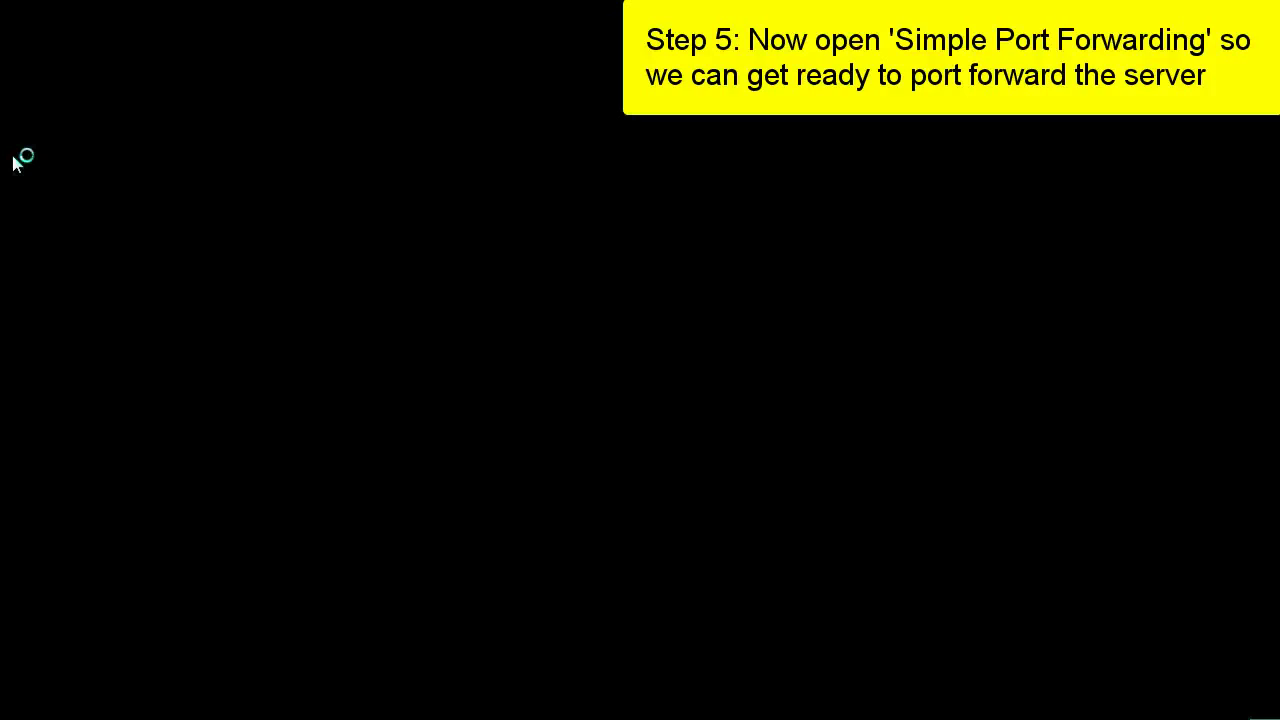
pyautogui.click(487, 408)
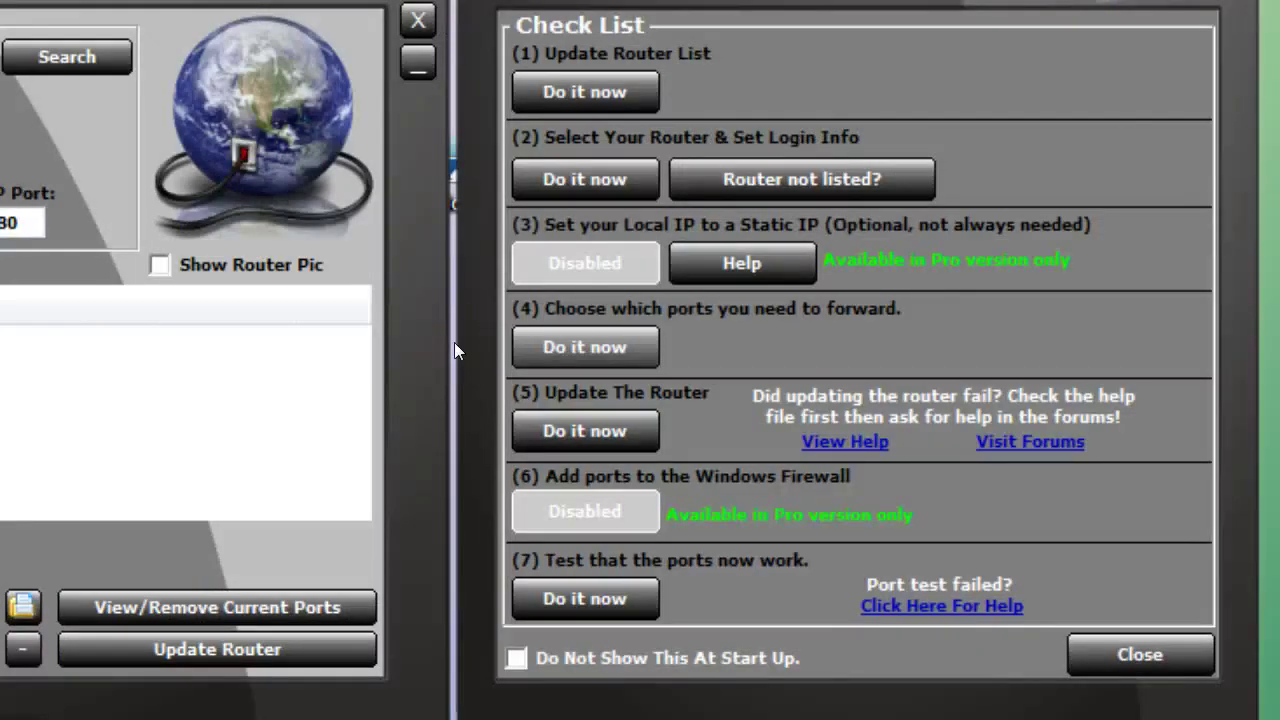
pyautogui.click(585, 347)
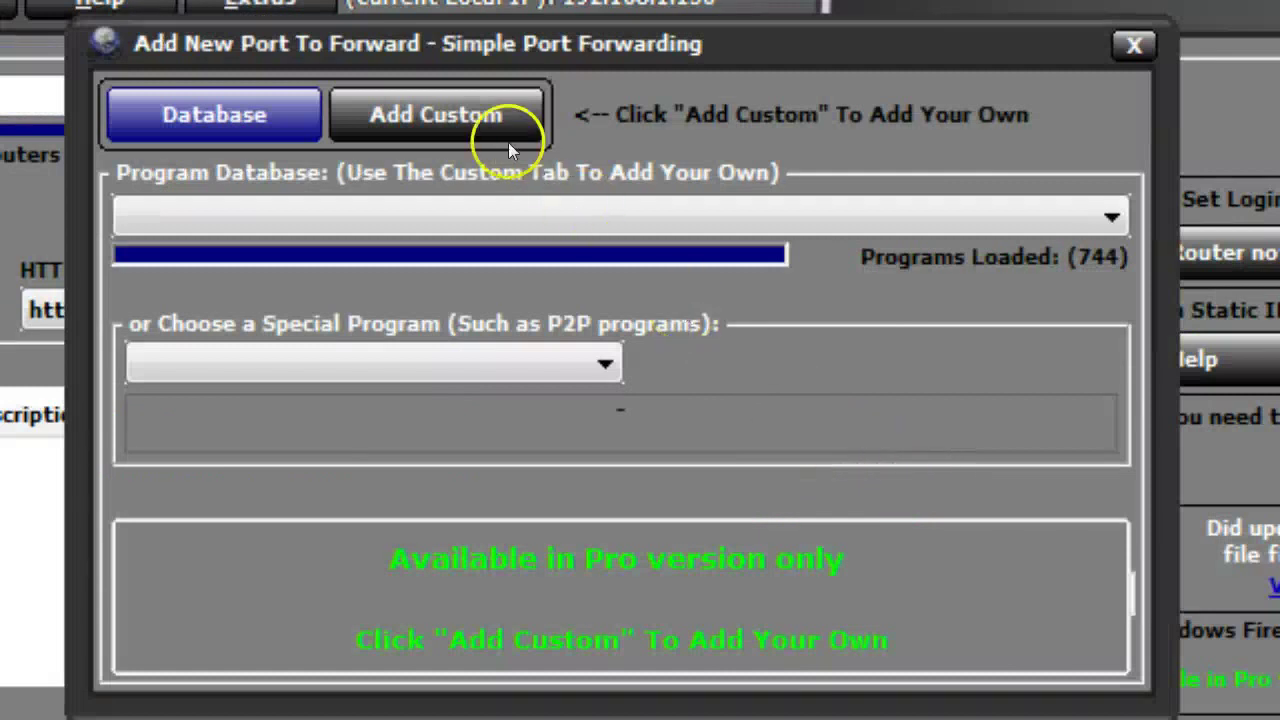
pyautogui.click(480, 122)
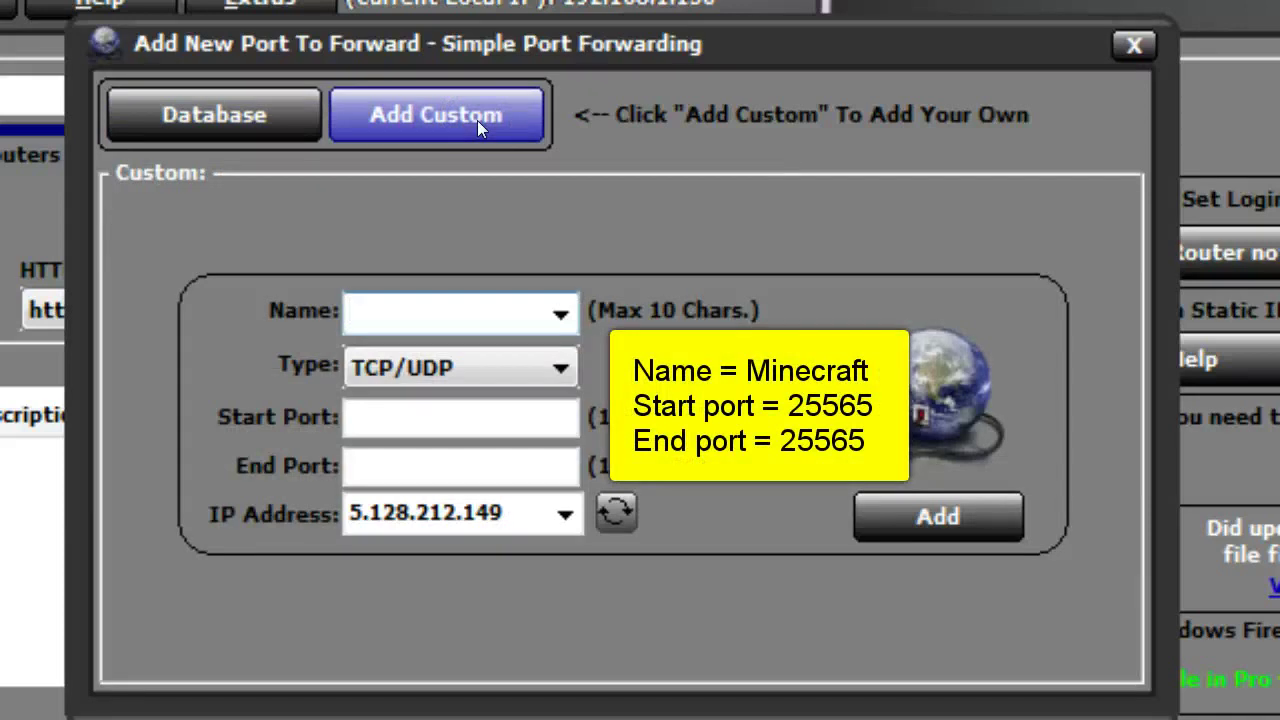
# Name the custom port entry Minecraft and set both its start port and end port to 25565
pyautogui.write('Minecraft')
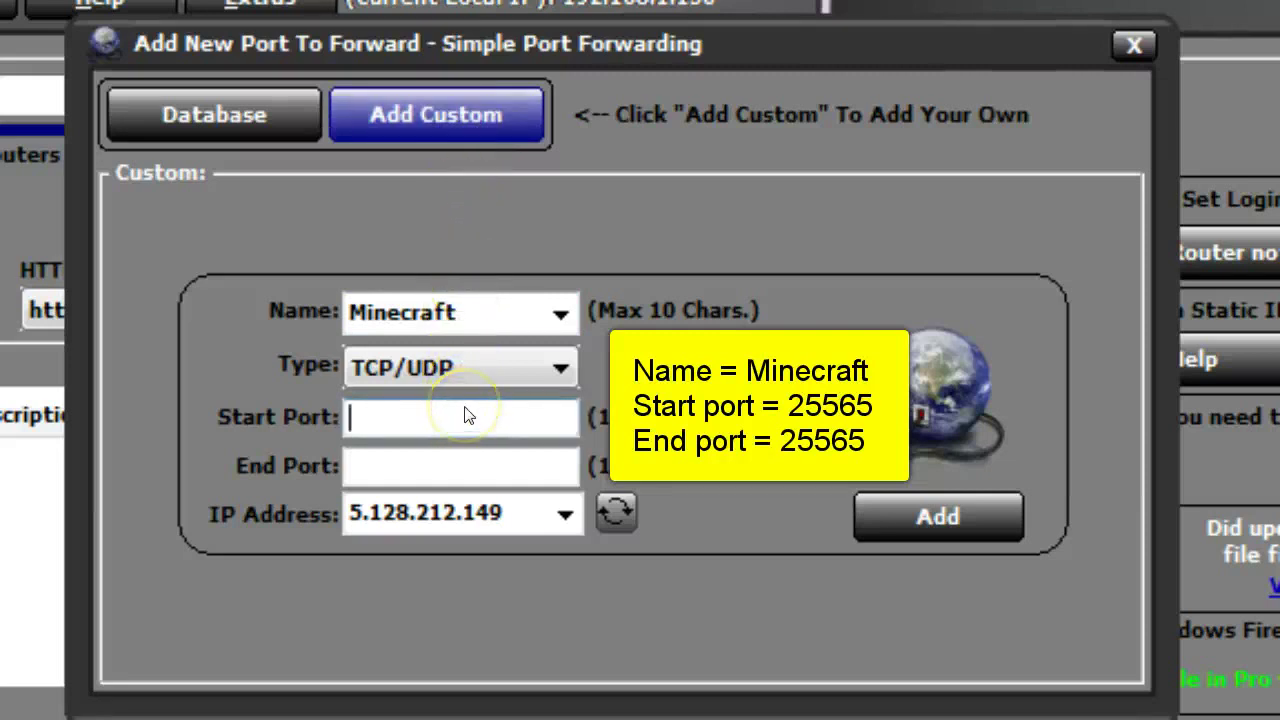
pyautogui.click(474, 440)
pyautogui.click(443, 482)
pyautogui.click(502, 422)
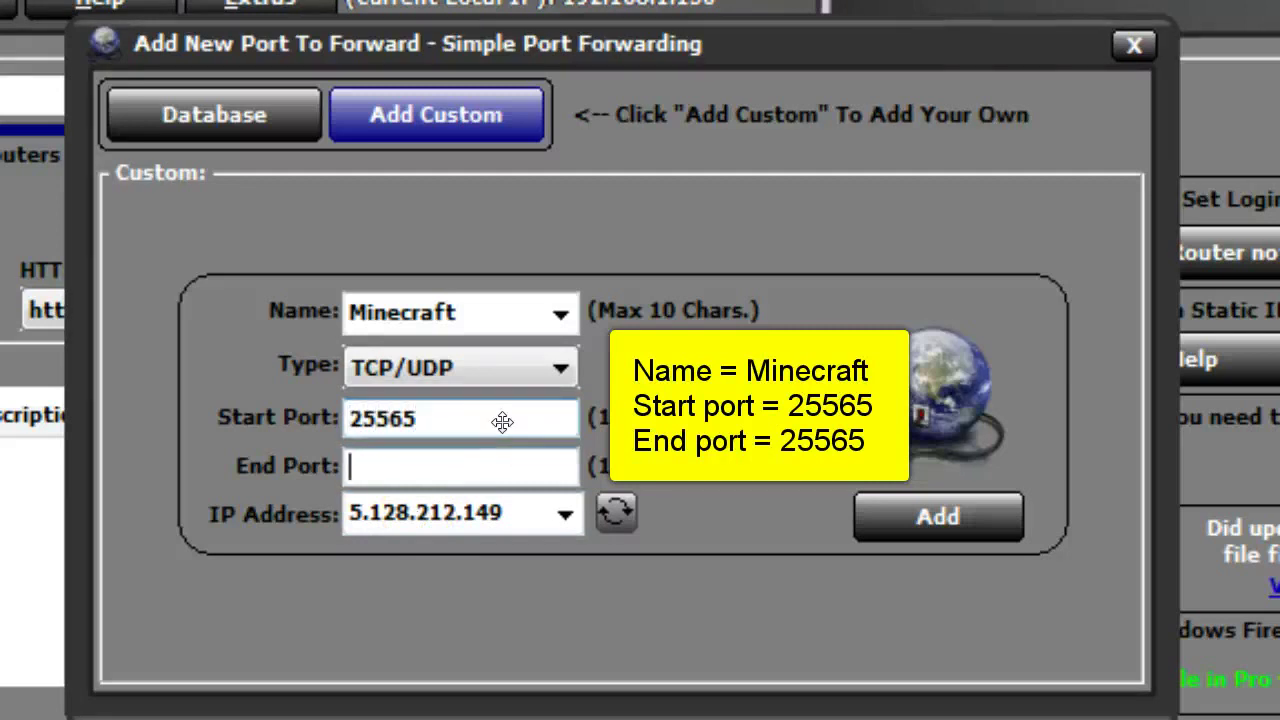
pyautogui.click(454, 456)
pyautogui.write('255')
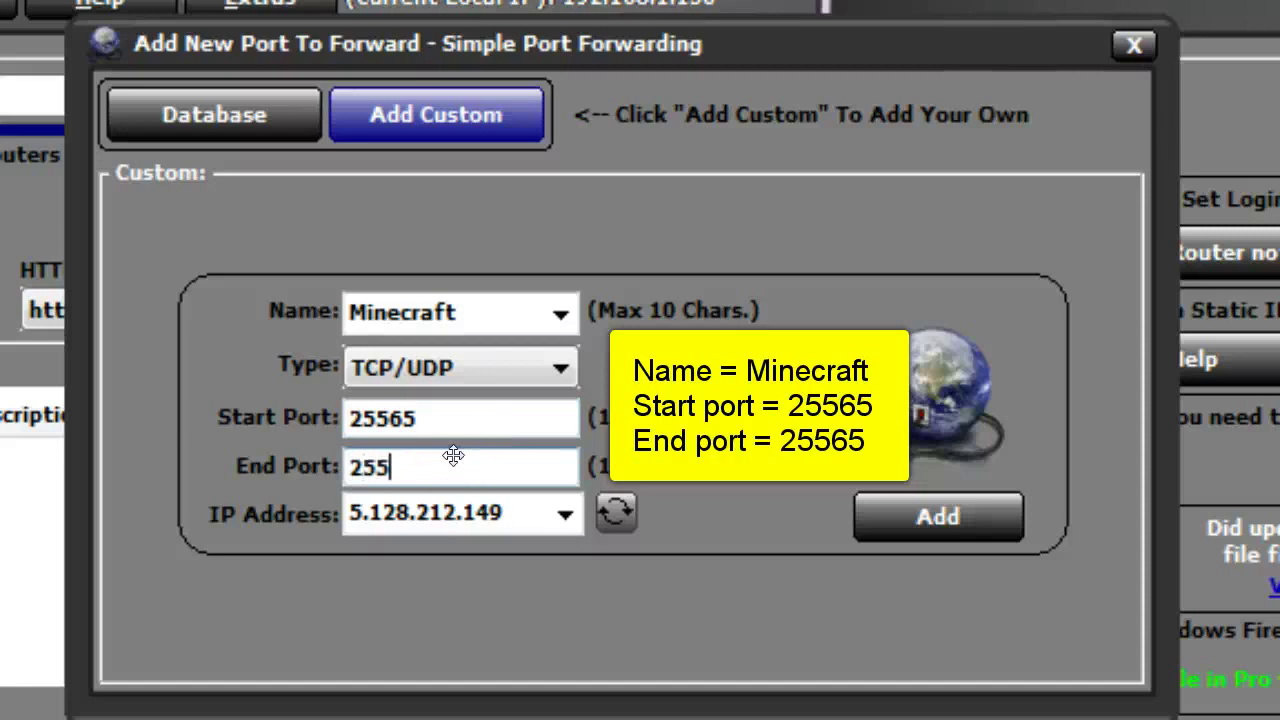
pyautogui.write('65')
pyautogui.click(481, 474)
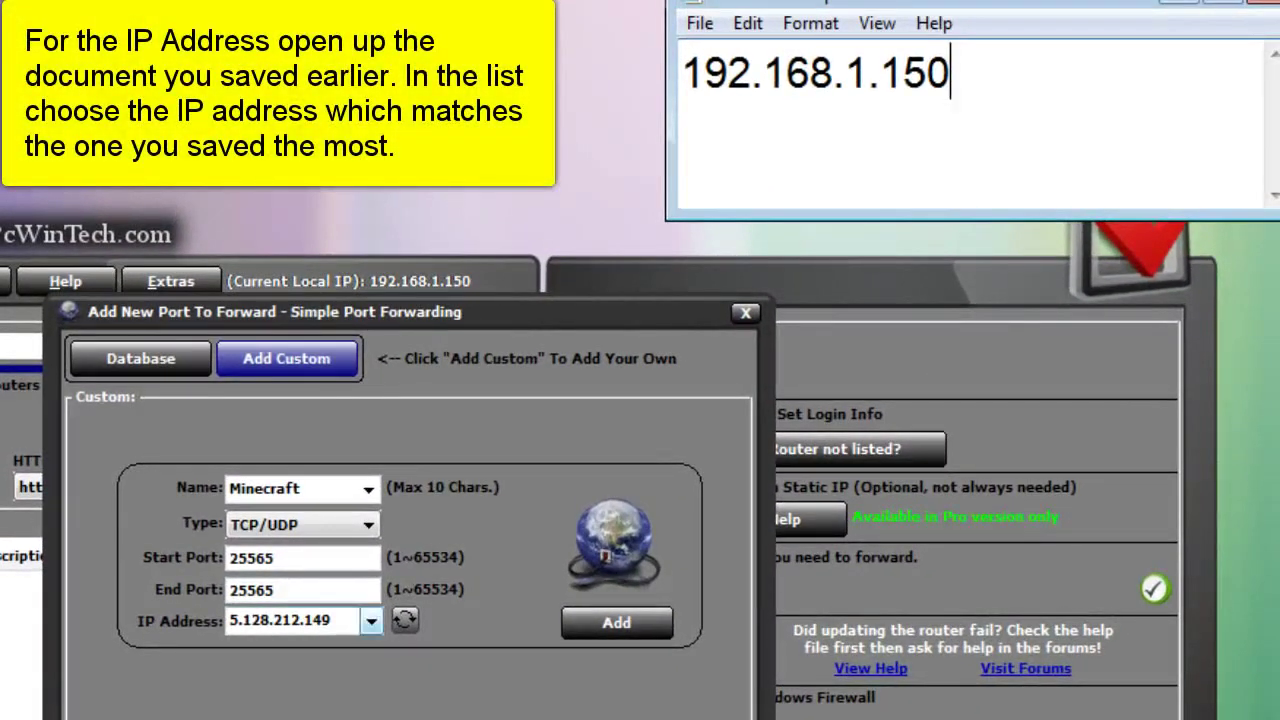
# Set the entry's IP address to 192.168.1.150, add it to the forwarding list and close the new port dialog
pyautogui.click(371, 621)
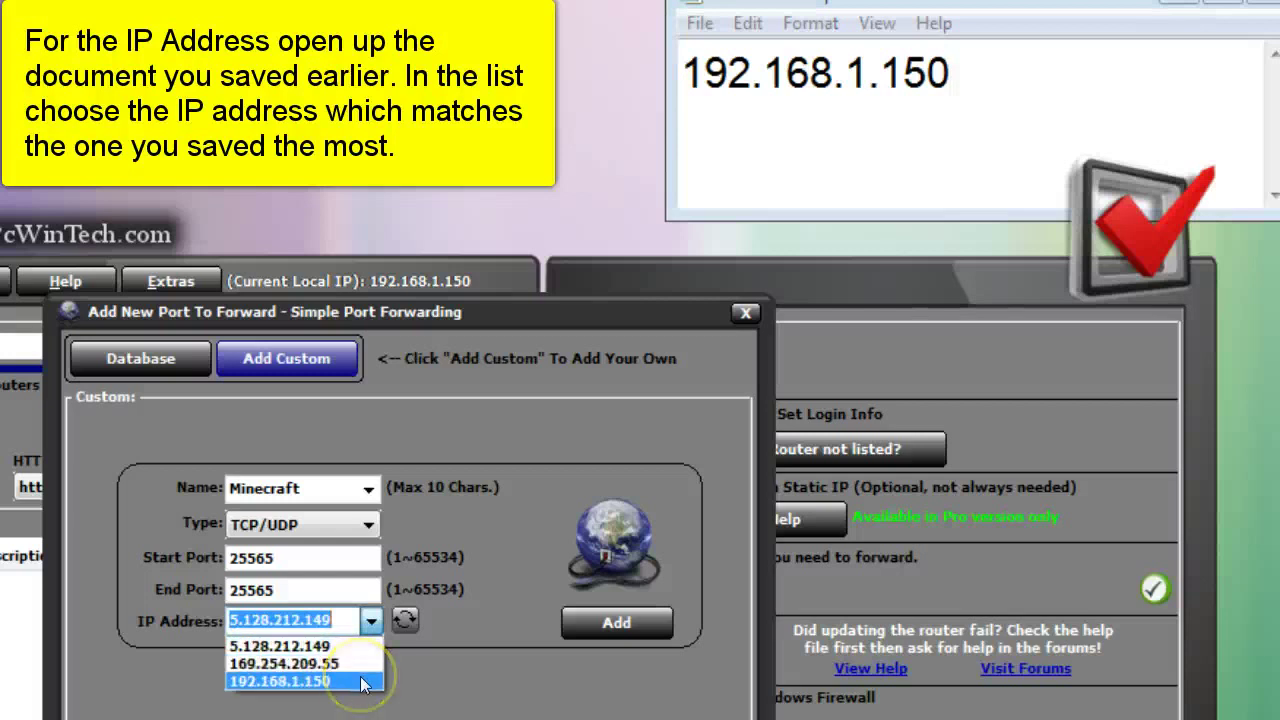
pyautogui.click(362, 681)
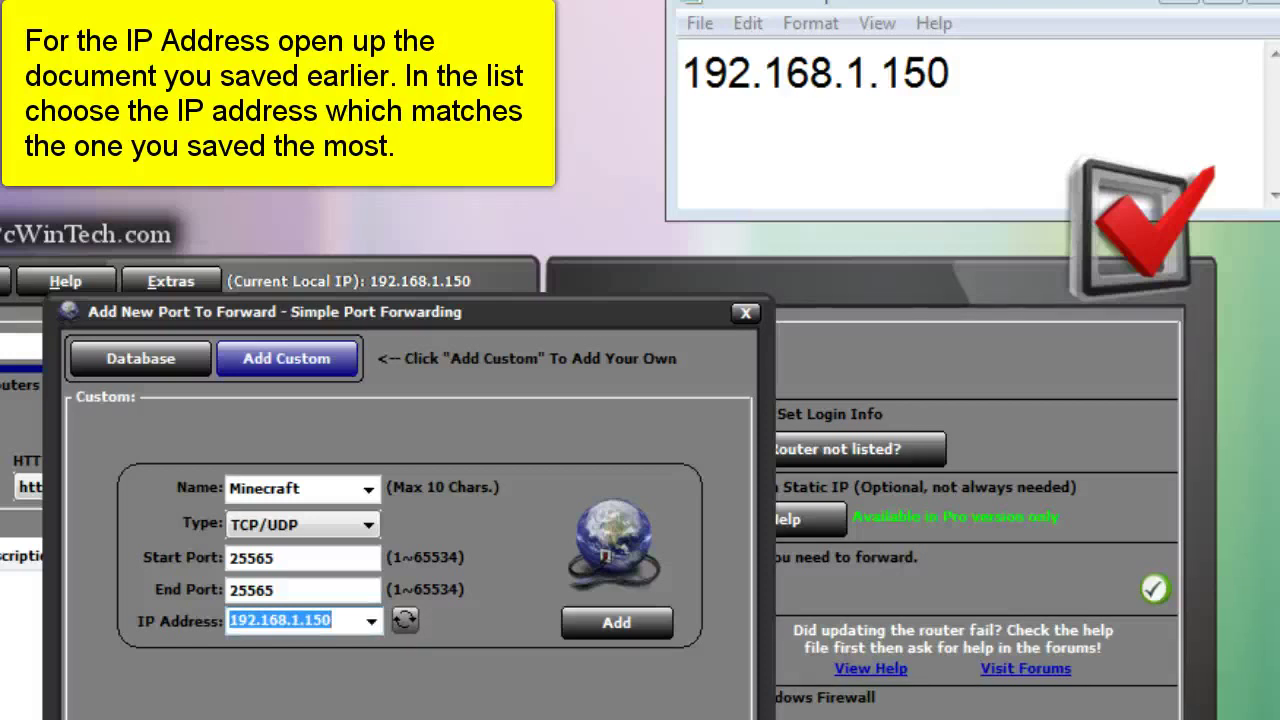
pyautogui.click(616, 622)
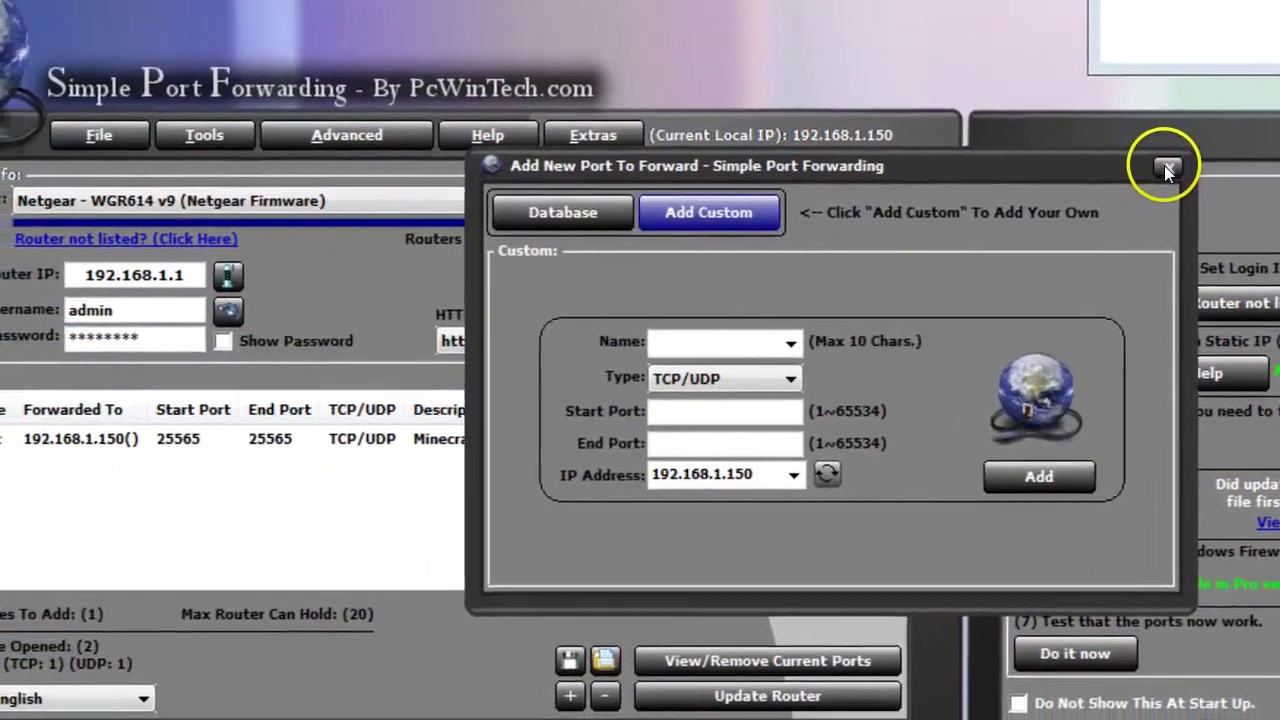
pyautogui.click(1166, 168)
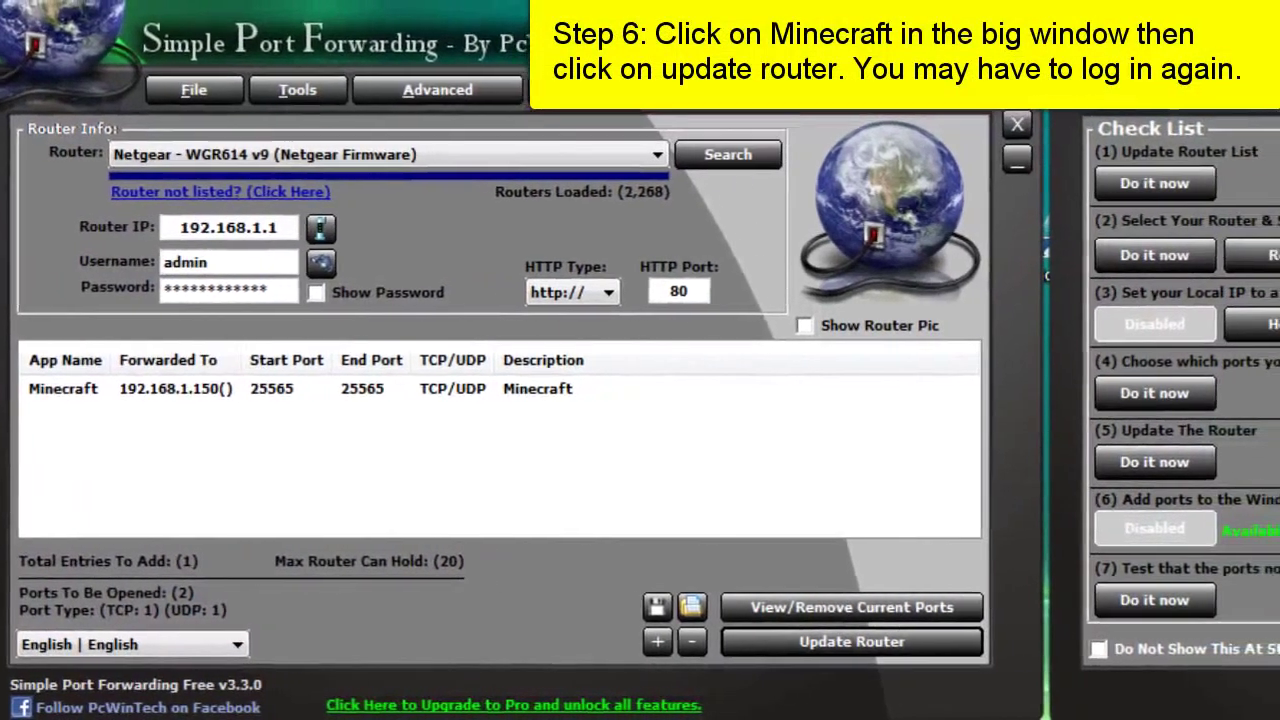
# Update the router with the Minecraft entry, then close the job status window and Simple Port Forwarding
pyautogui.click(63, 388)
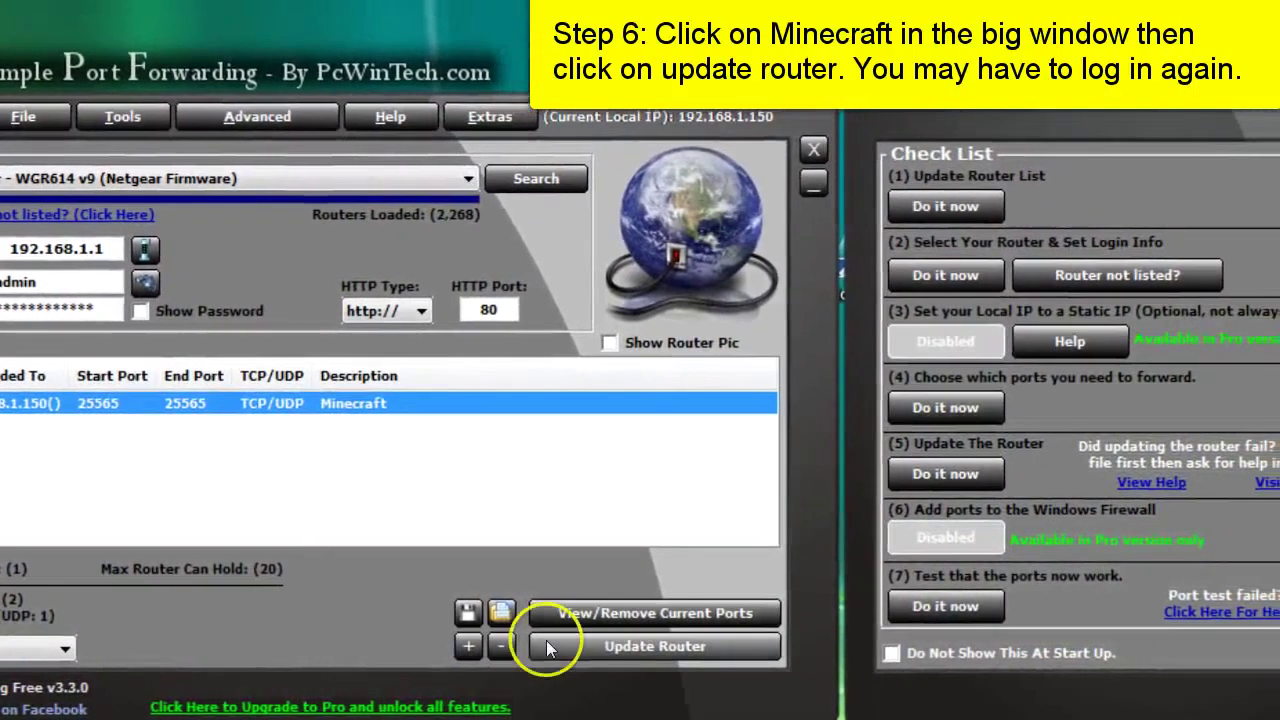
pyautogui.click(600, 645)
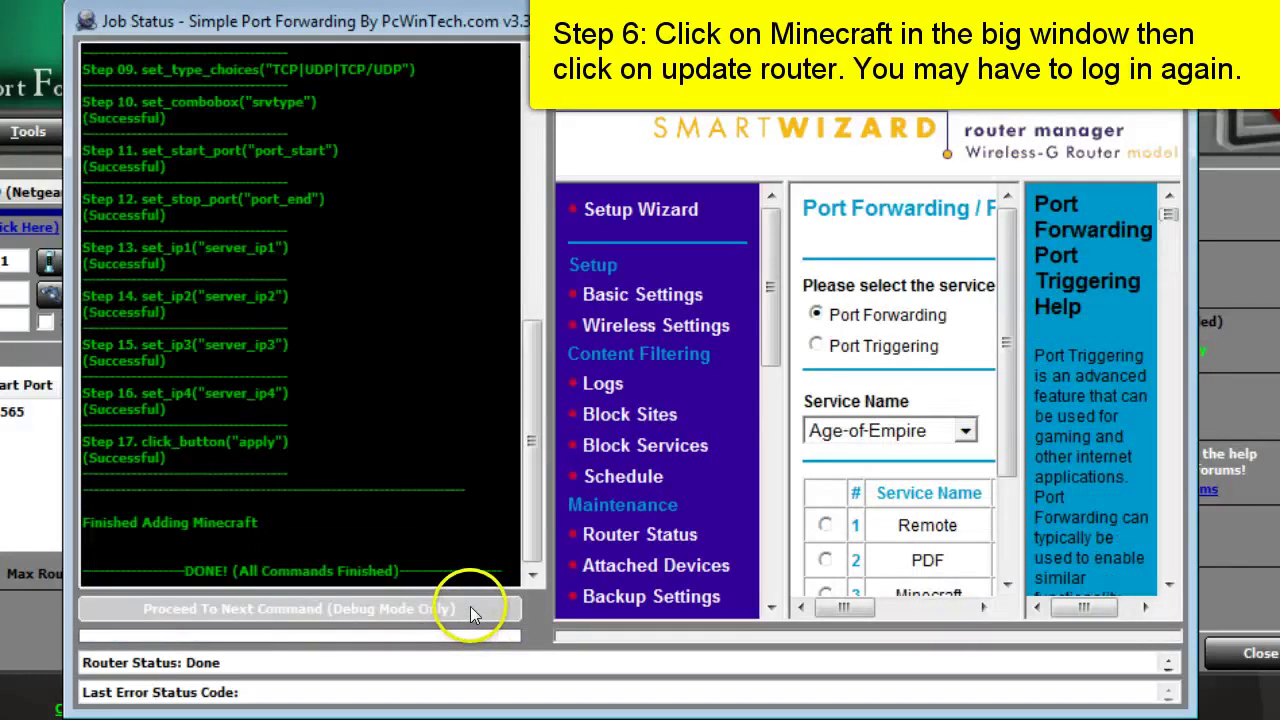
pyautogui.click(1160, 22)
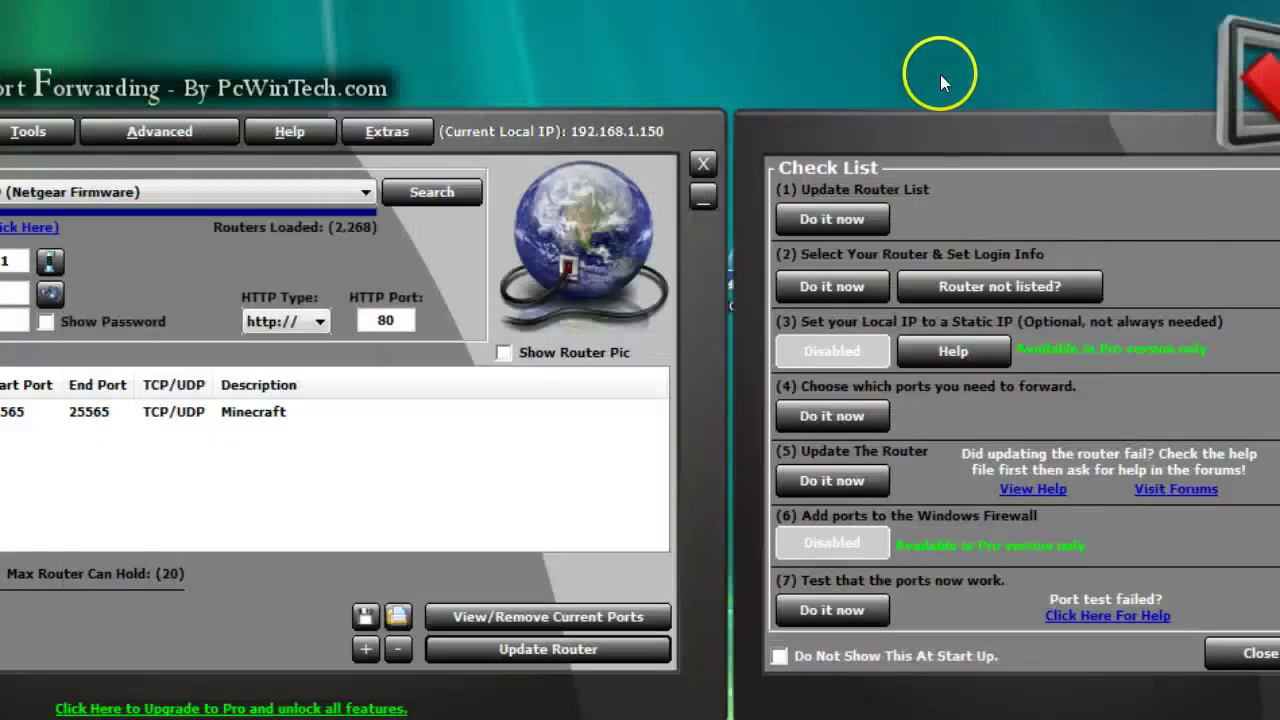
pyautogui.click(703, 163)
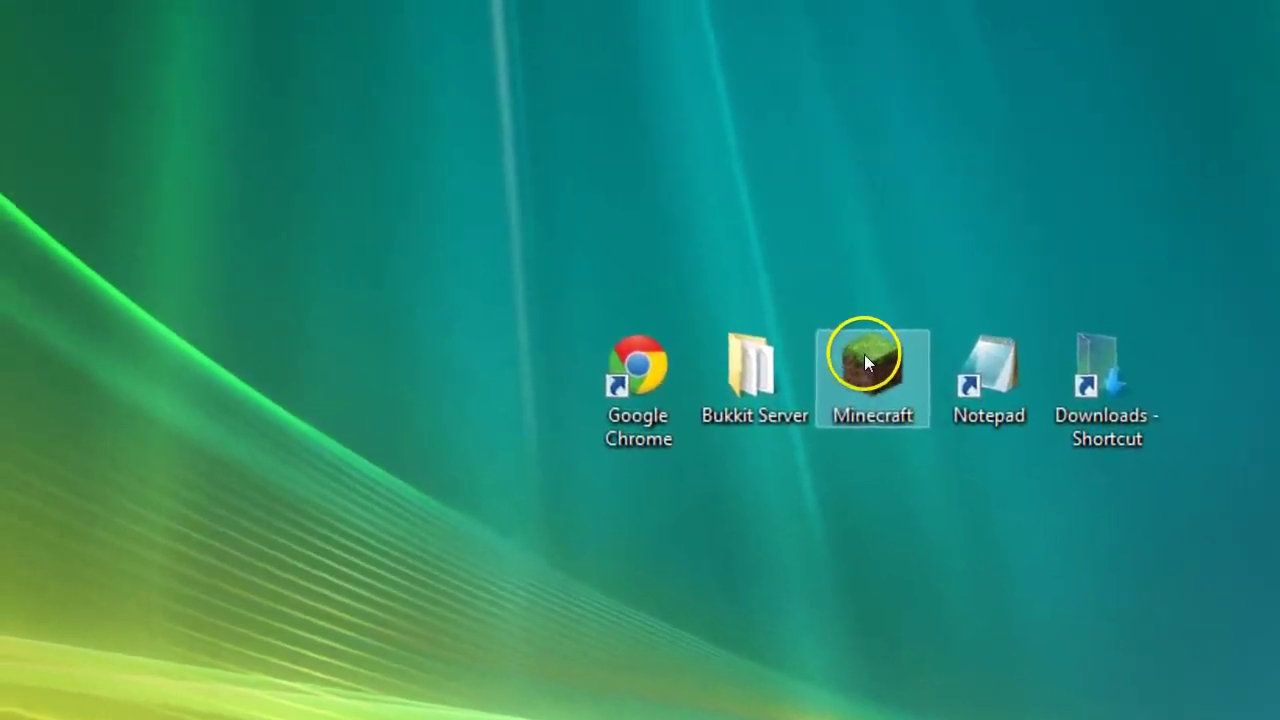
# Open Google Chrome and go to whatismyip.com
pyautogui.doubleClick(835, 445)
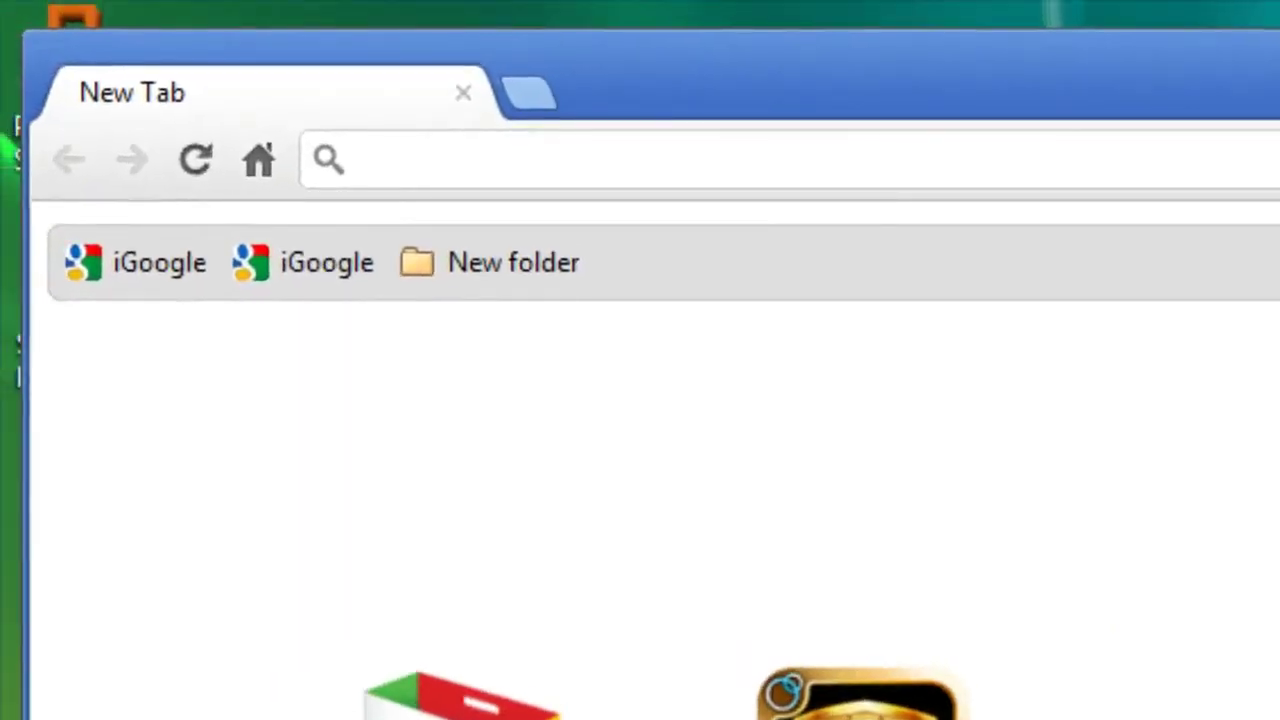
pyautogui.write('whatis')
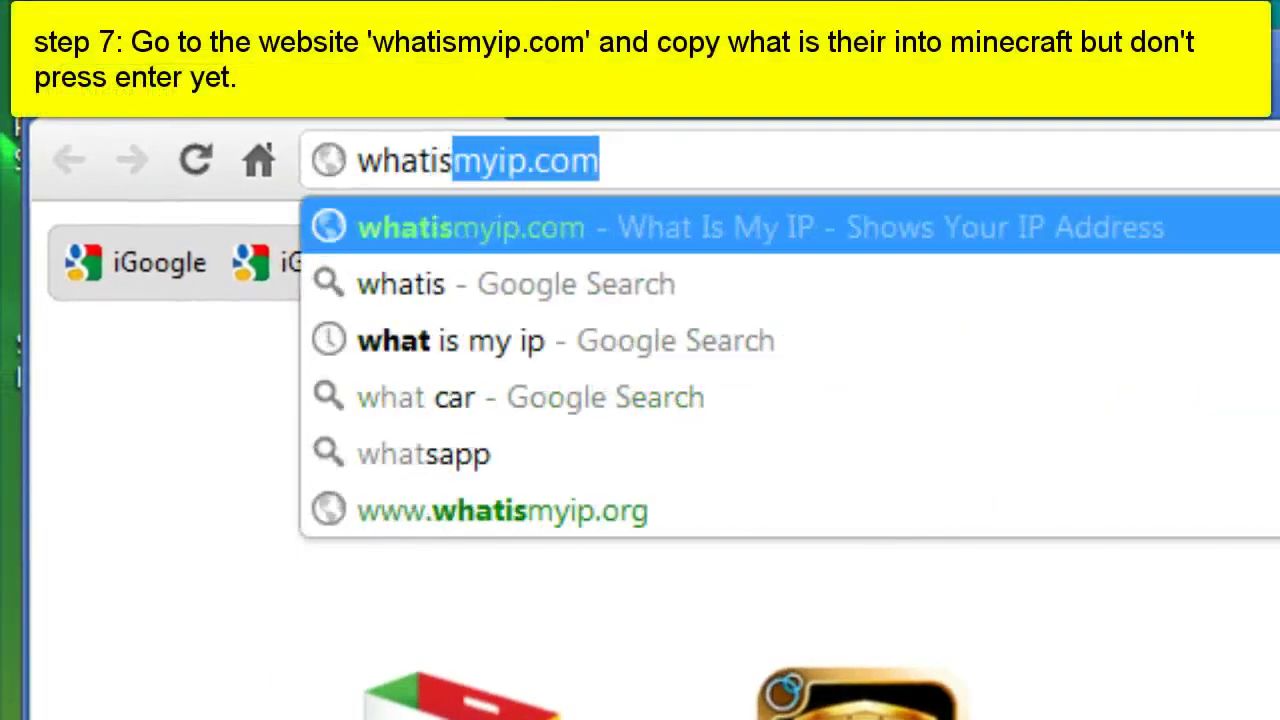
pyautogui.write('myip.com')
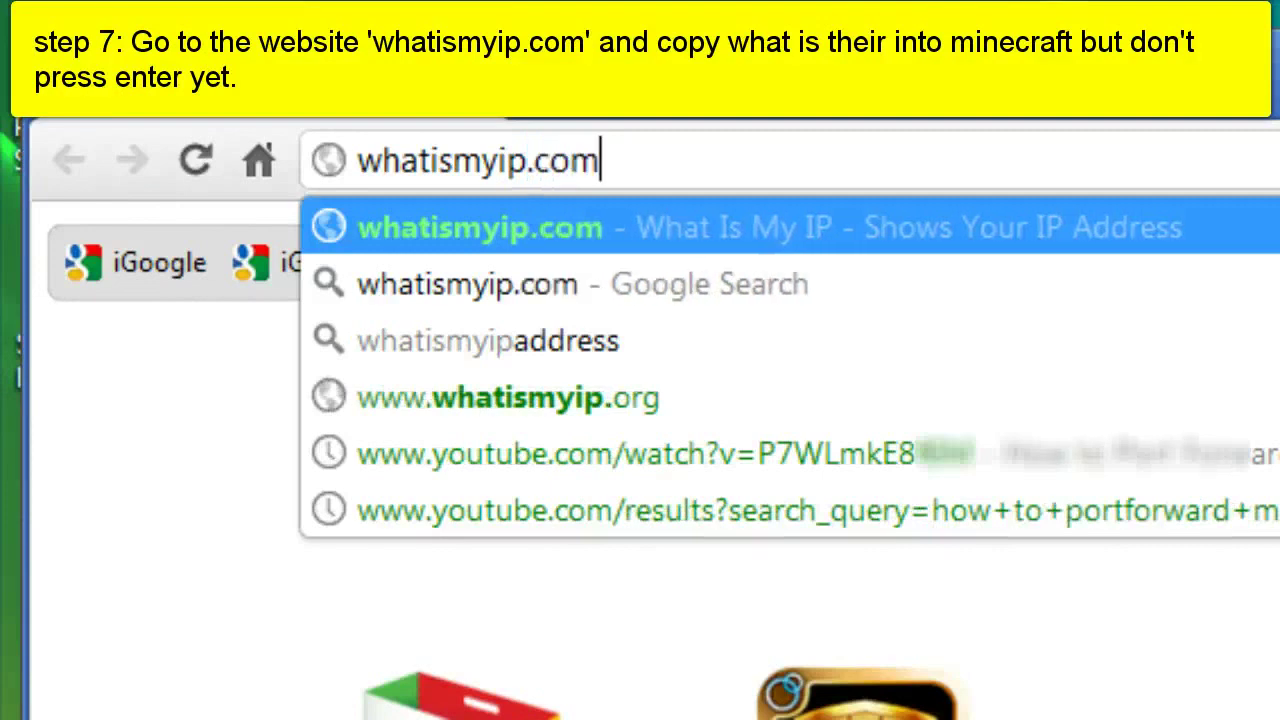
pyautogui.press('Return')
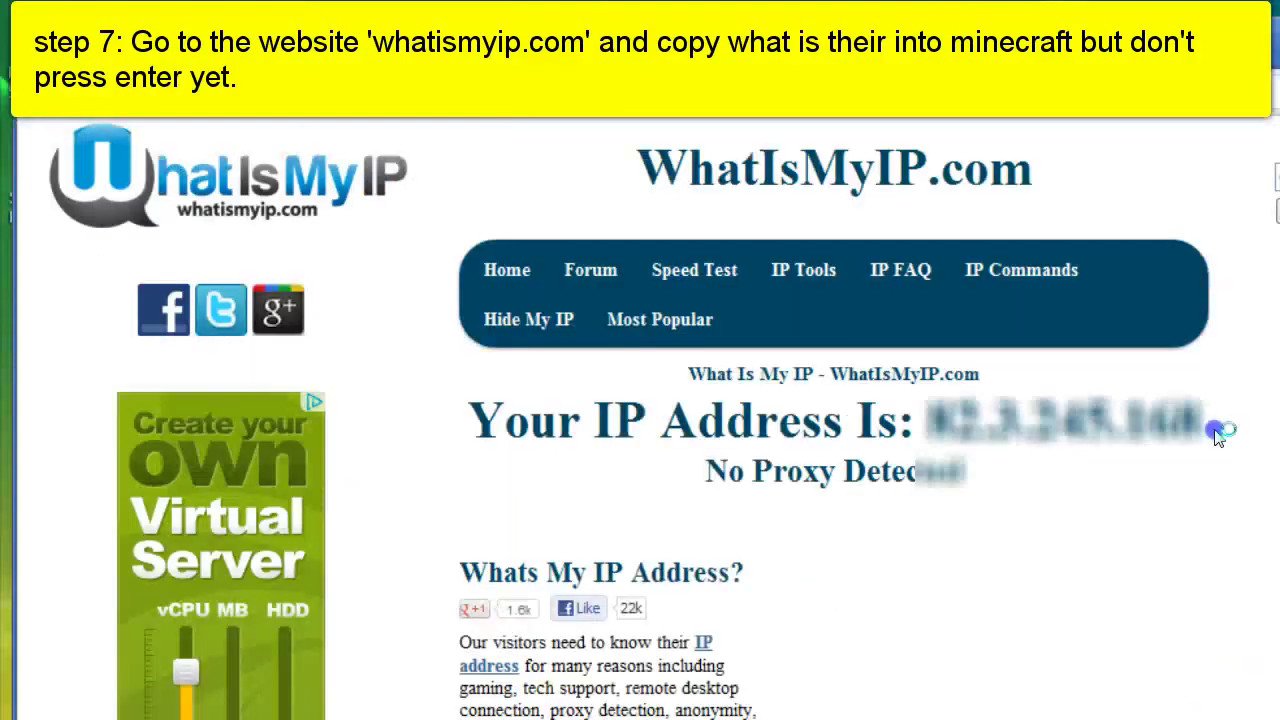
# Copy the public IP address shown on the WhatIsMyIP.com page
pyautogui.moveTo(636, 150); pyautogui.dragTo(1060, 413)
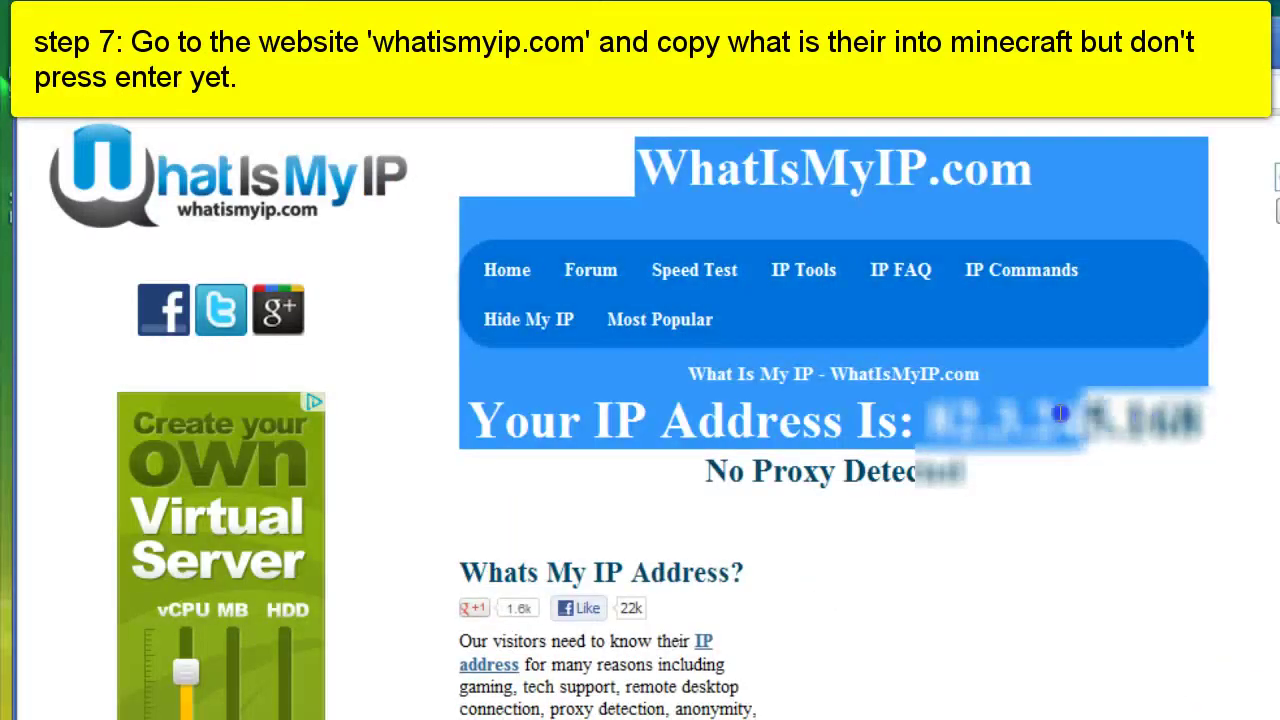
pyautogui.moveTo(1205, 420); pyautogui.dragTo(928, 396)
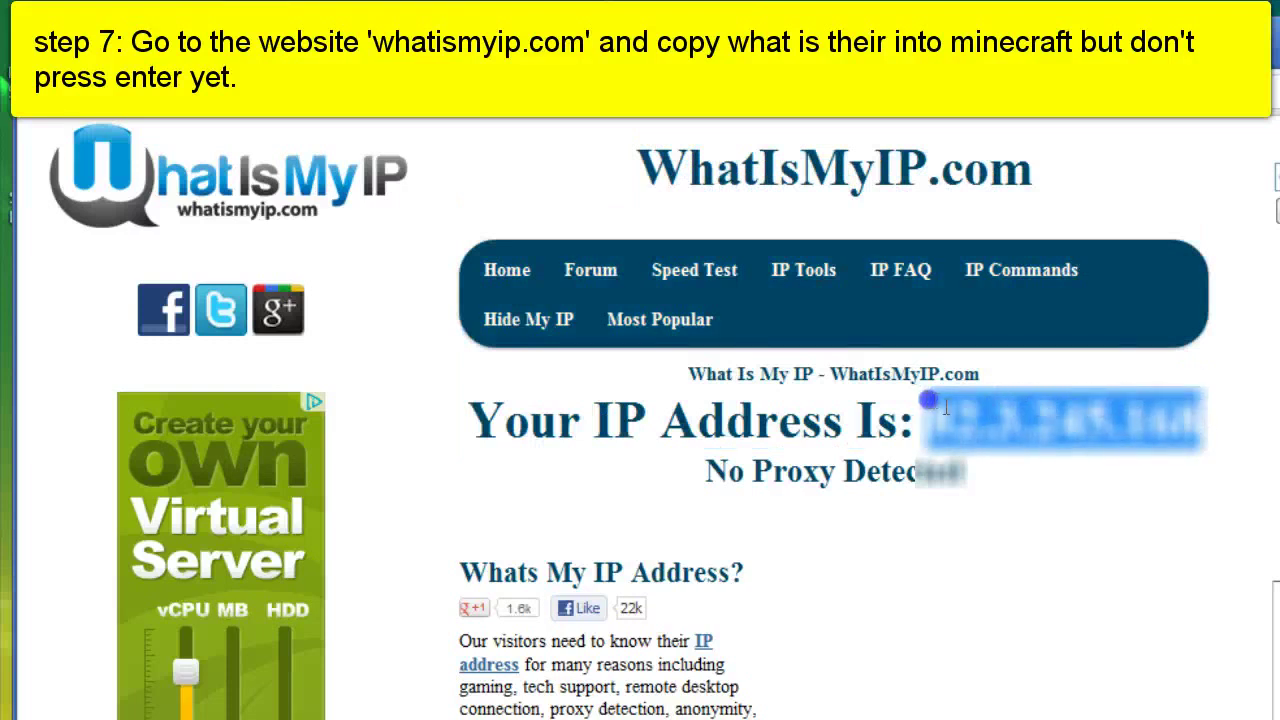
pyautogui.rightClick(945, 402)
pyautogui.click(985, 430)
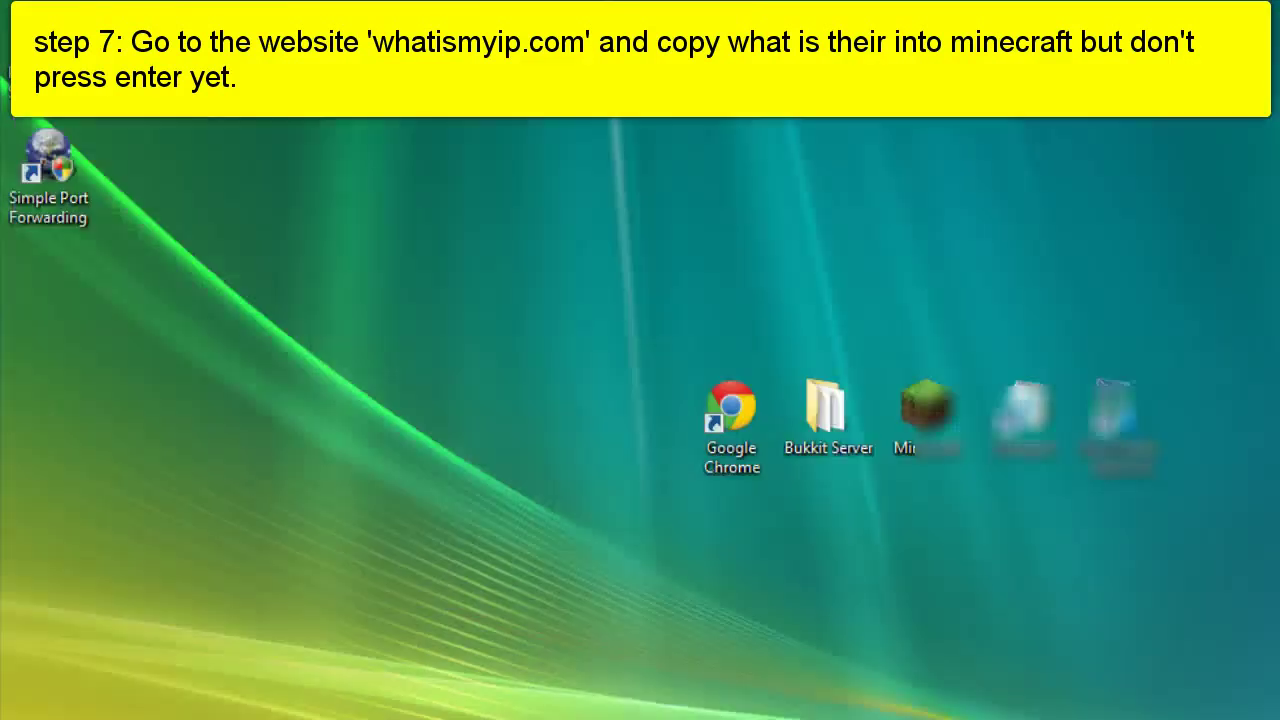
# Launch Minecraft, paste the copied IP address as the multiplayer Direct Connect server address, and minimize the game without joining
pyautogui.doubleClick(927, 408)
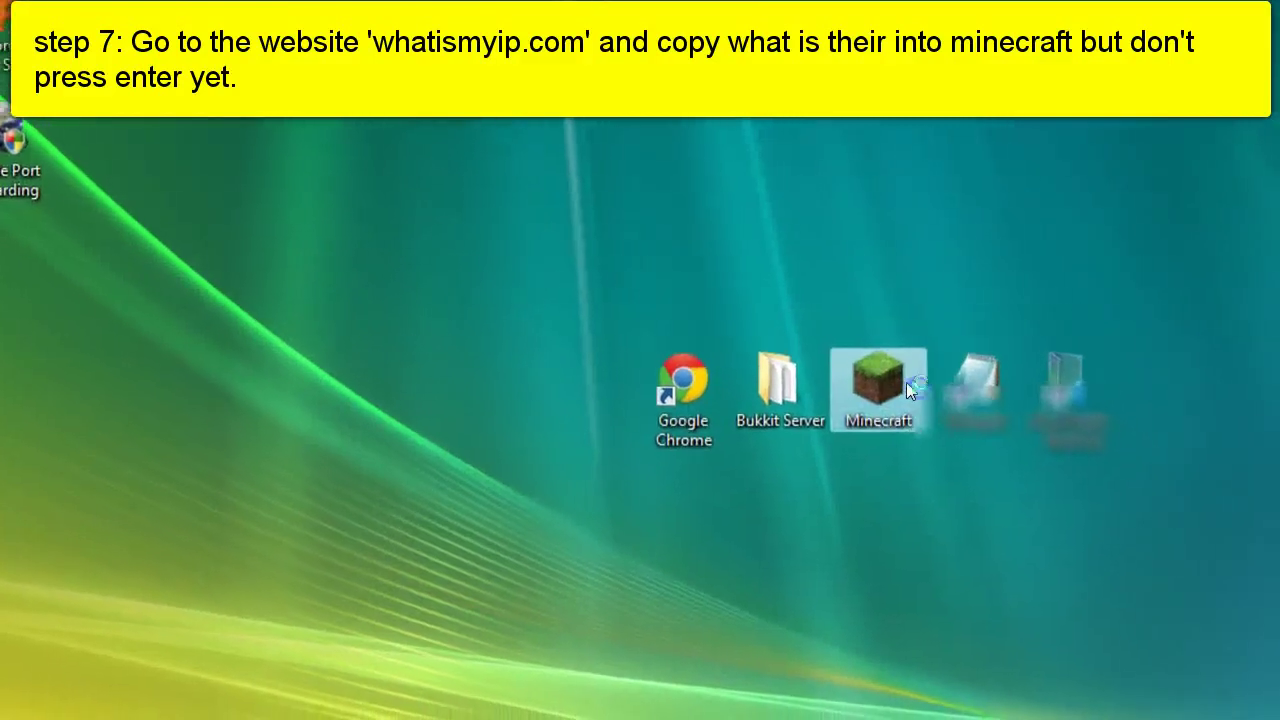
pyautogui.click(883, 463)
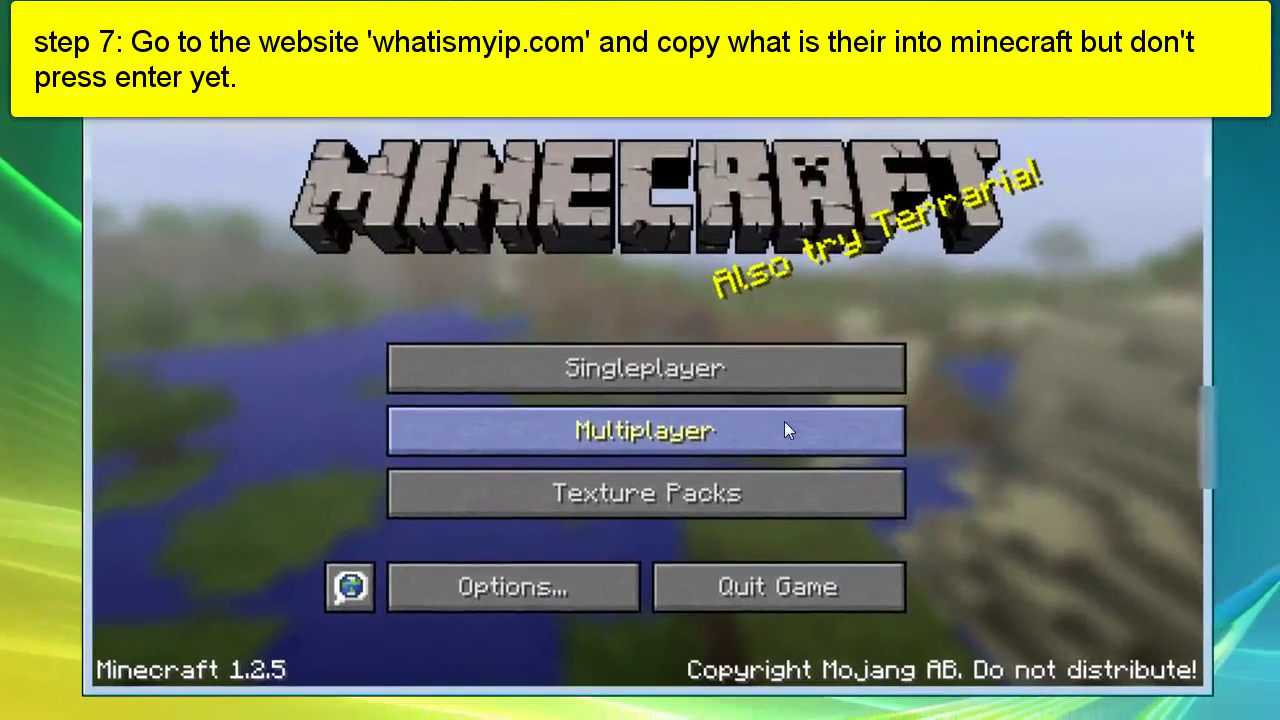
pyautogui.click(784, 430)
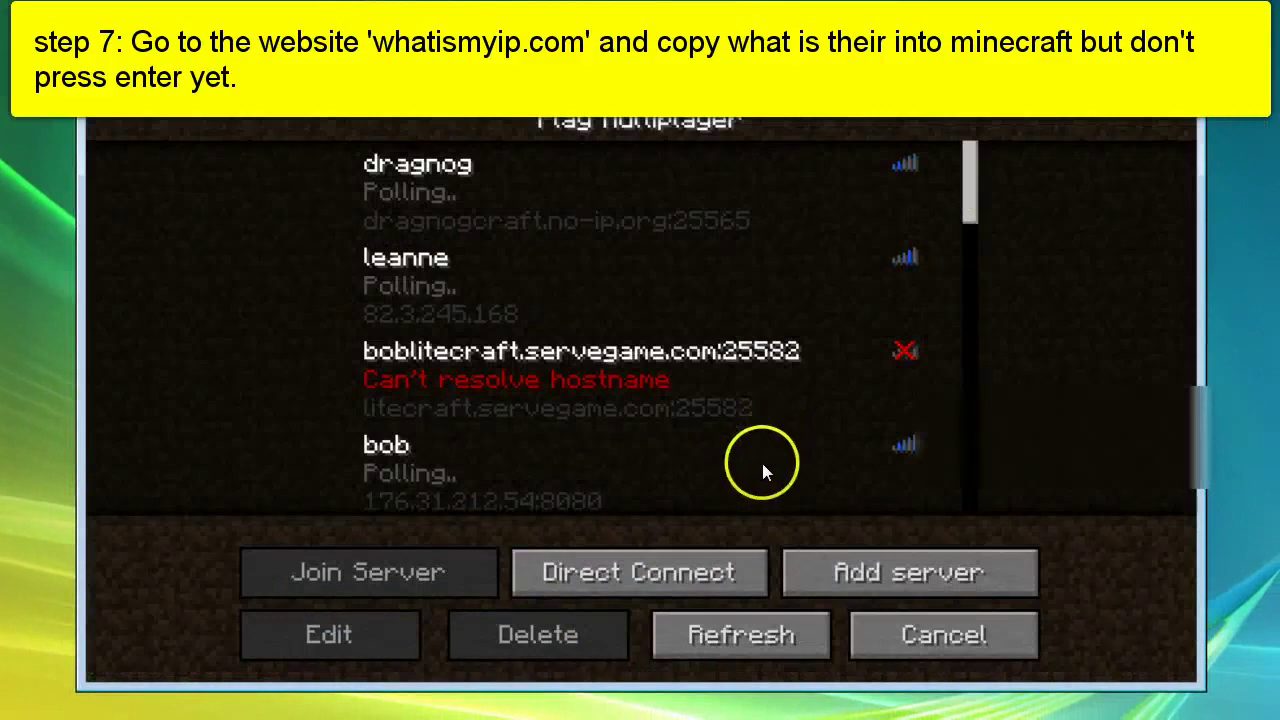
pyautogui.click(755, 558)
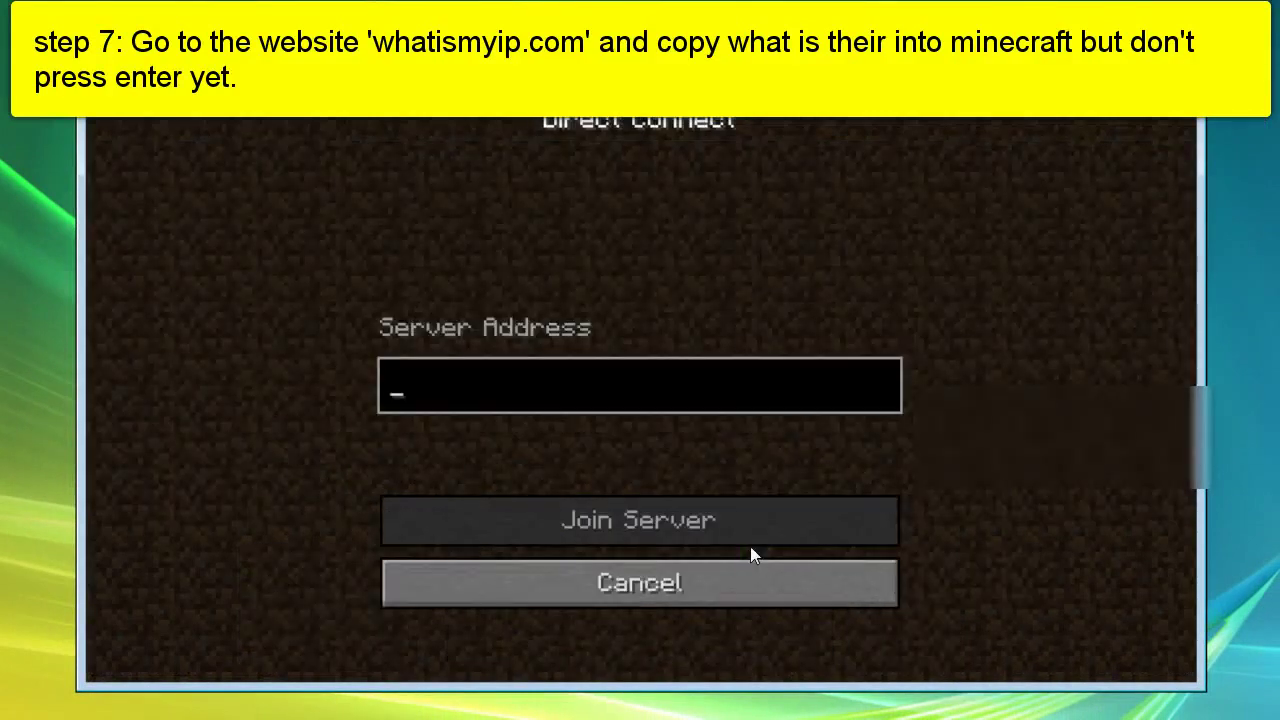
pyautogui.click(663, 385)
pyautogui.hotkey('ctrl', 'v')
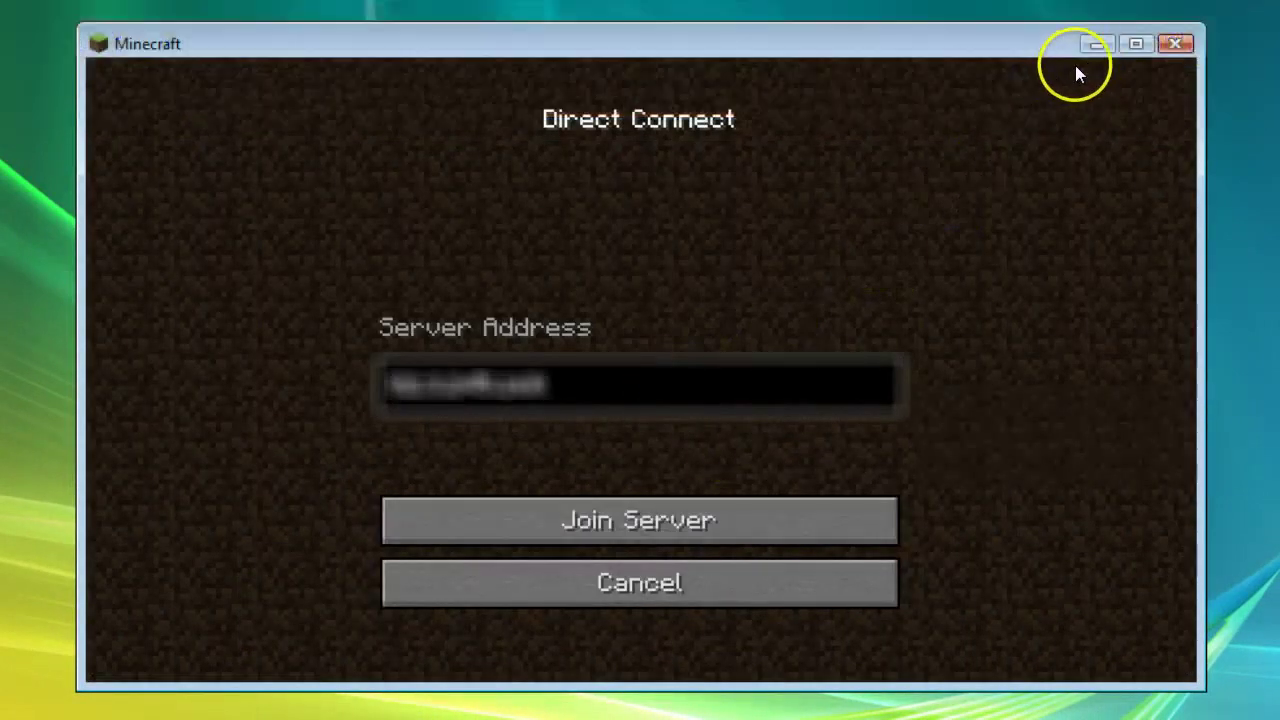
pyautogui.click(1103, 46)
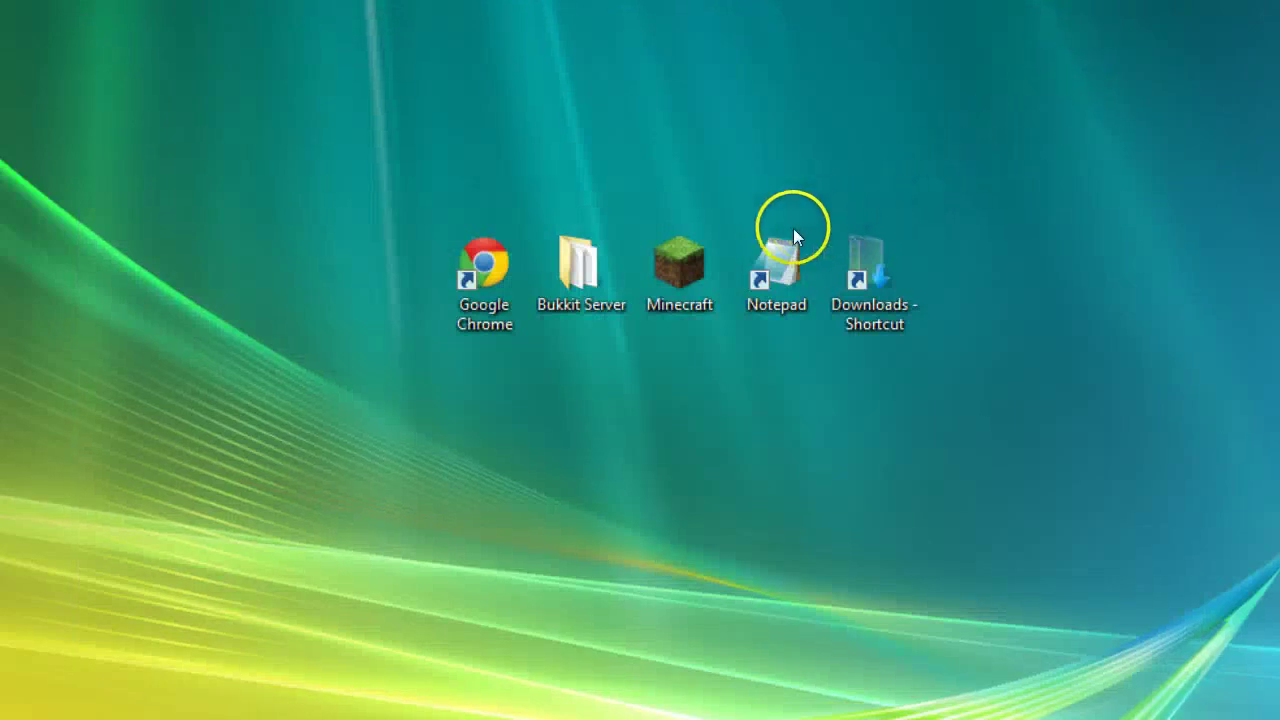
# Start the server with the run batch file in the Bukkit Server folder and join it from Minecraft's Direct Connect screen
pyautogui.doubleClick(612, 268)
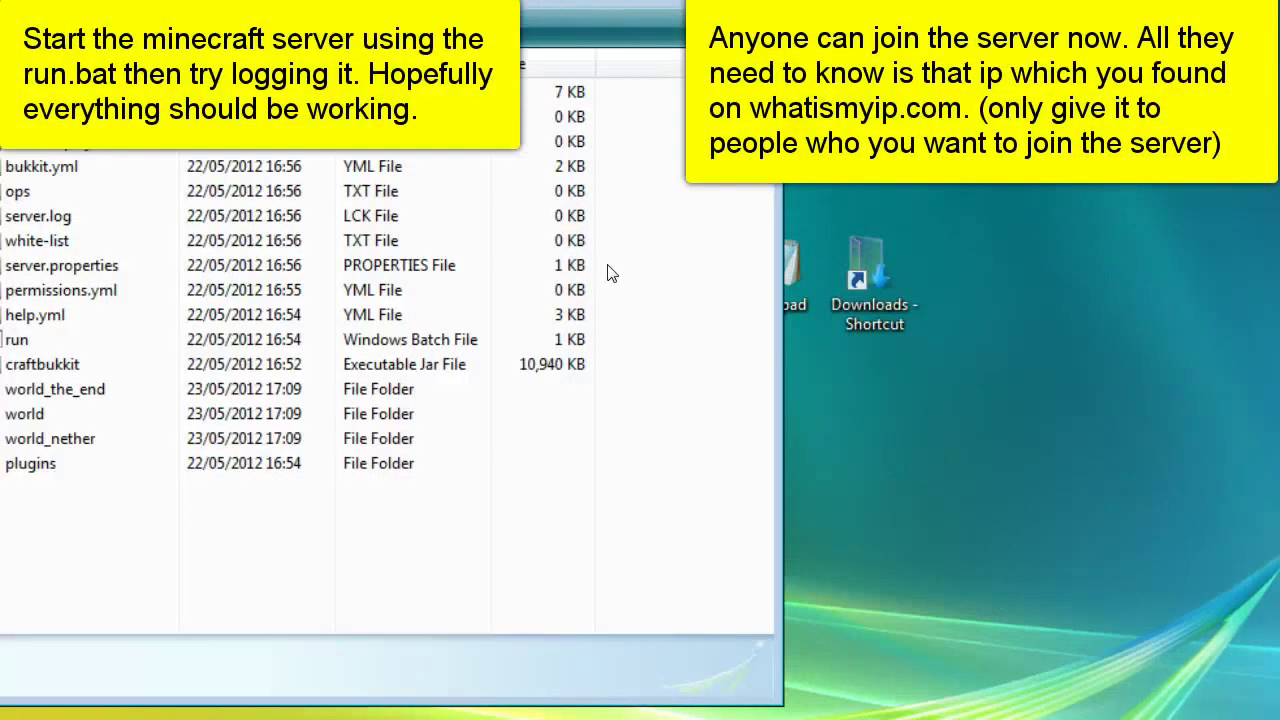
pyautogui.doubleClick(515, 342)
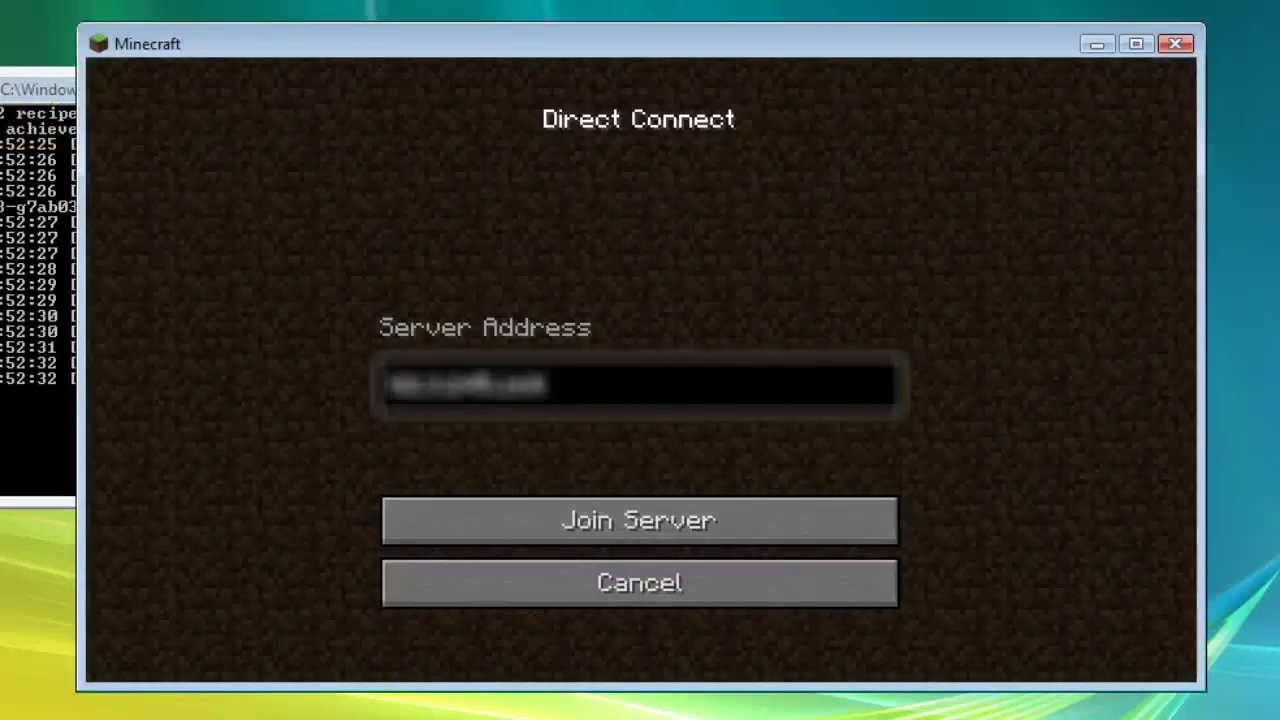
pyautogui.click(598, 528)
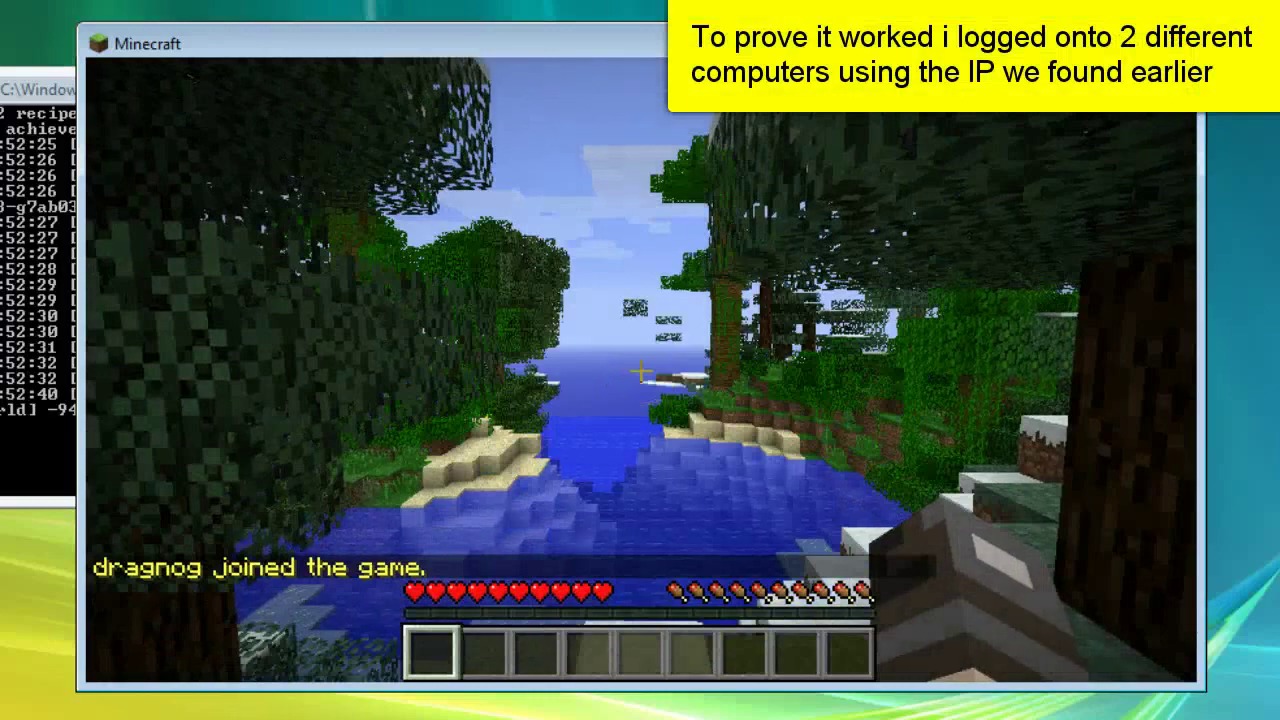
pyautogui.click(640, 370)
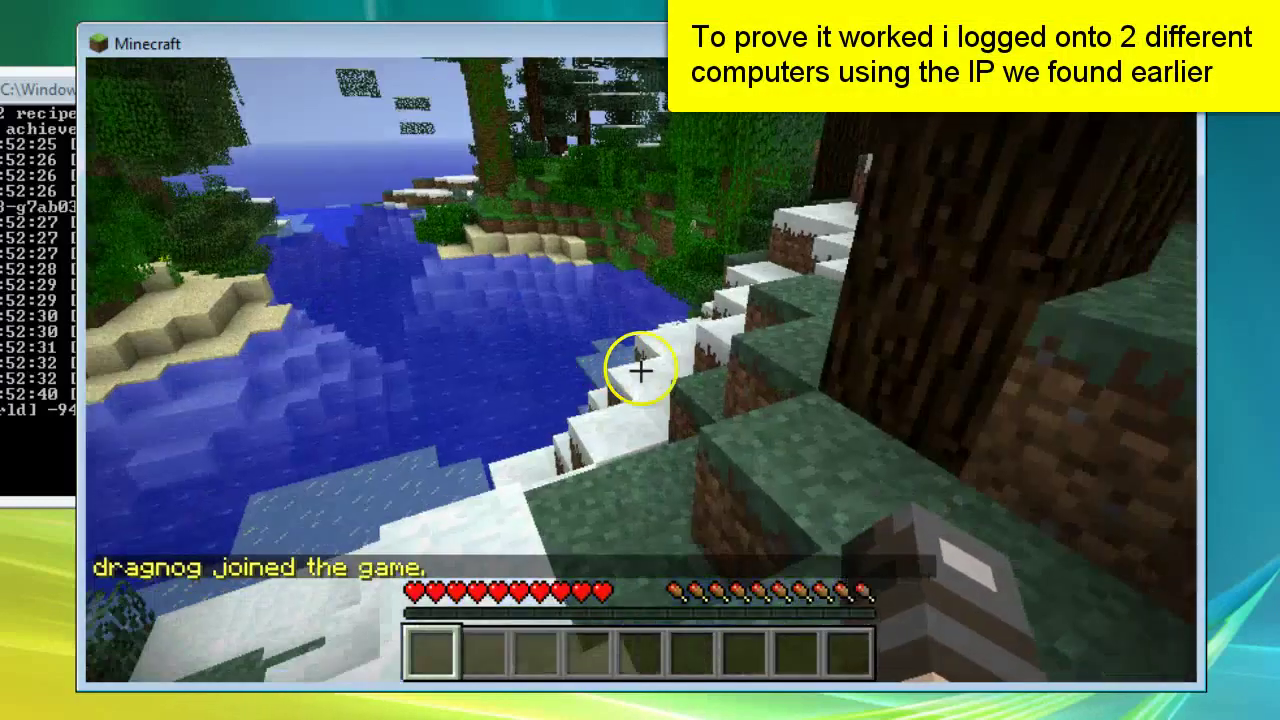
pyautogui.press('e')
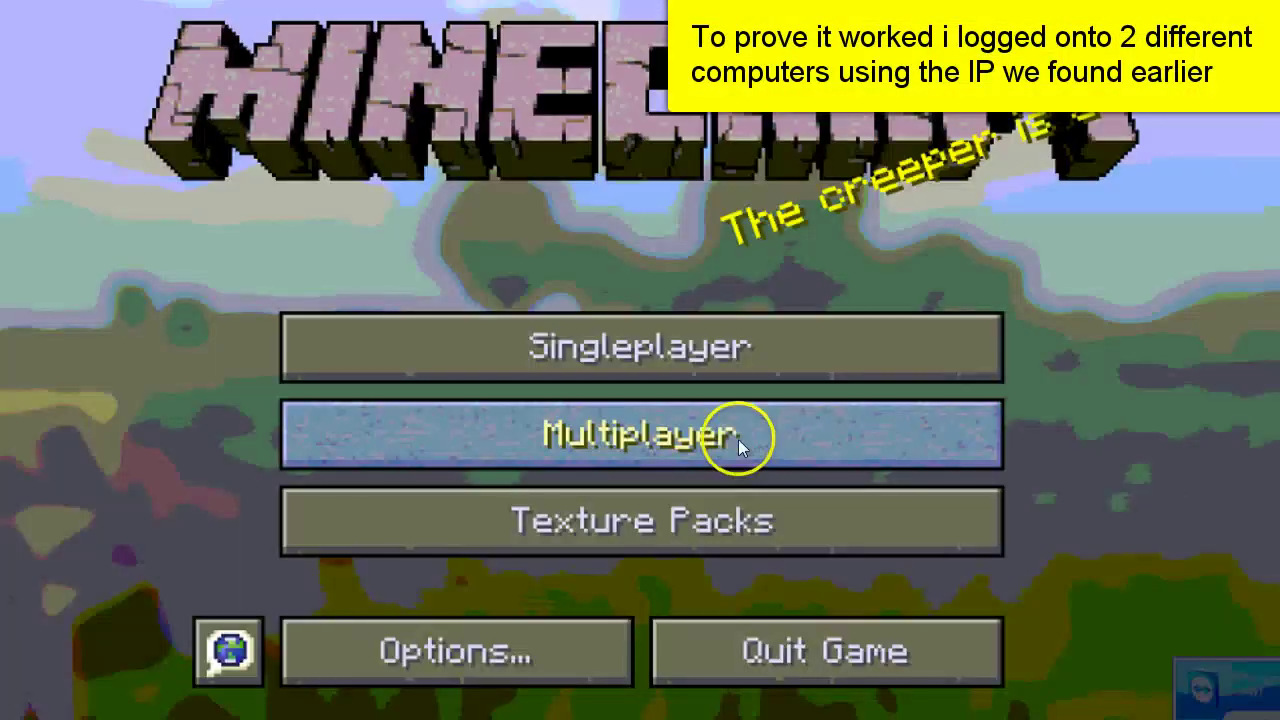
# Join the server from the second computer's Minecraft through a multiplayer Direct Connect to the copied public IP address
pyautogui.click(751, 437)
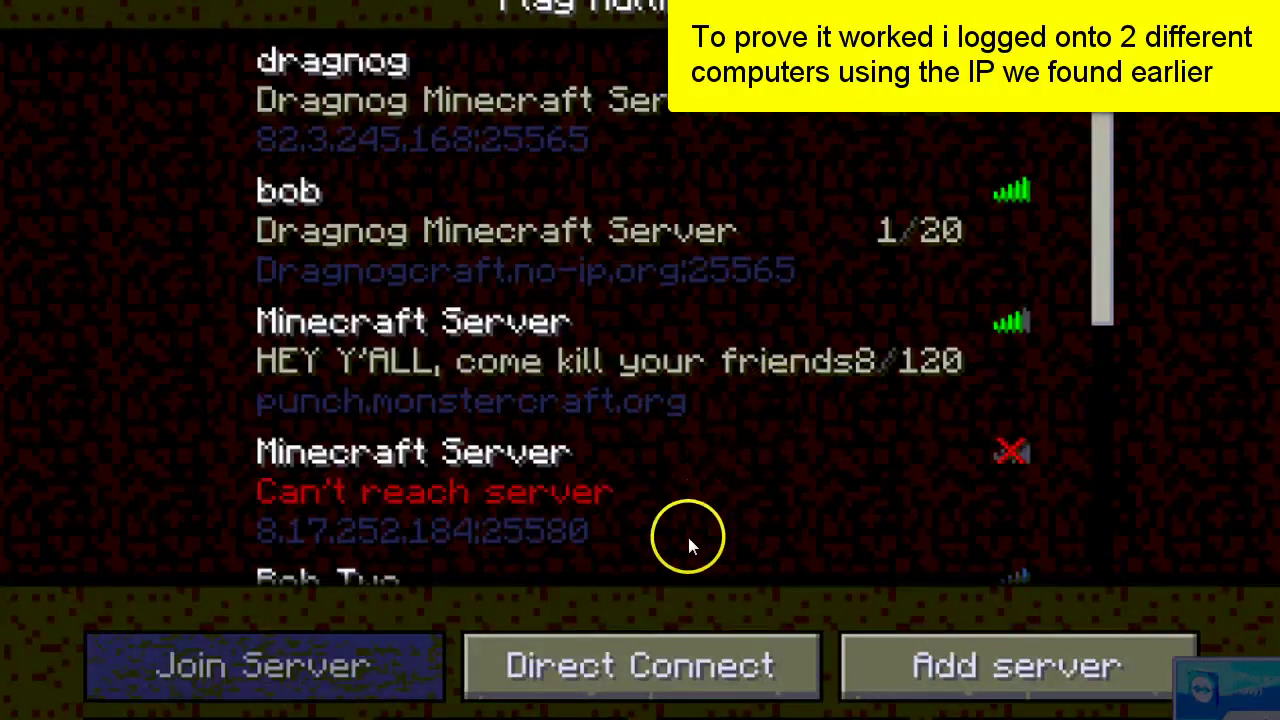
pyautogui.click(643, 657)
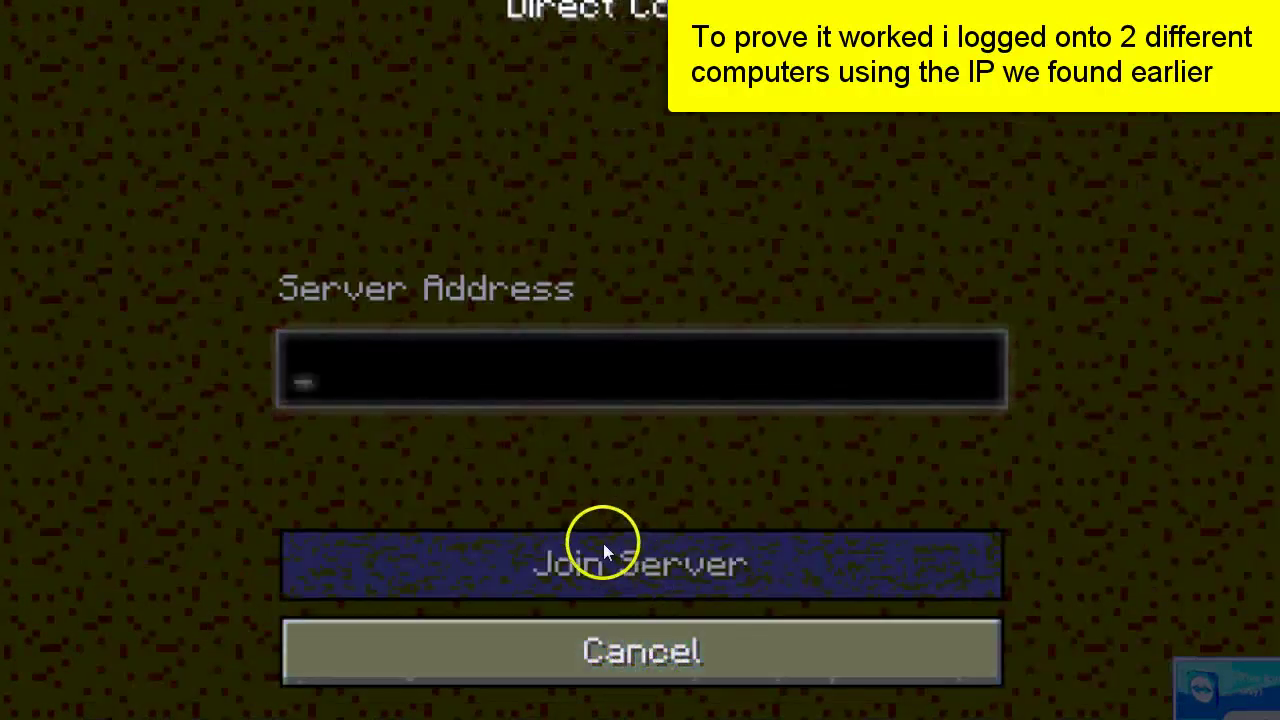
pyautogui.click(450, 378)
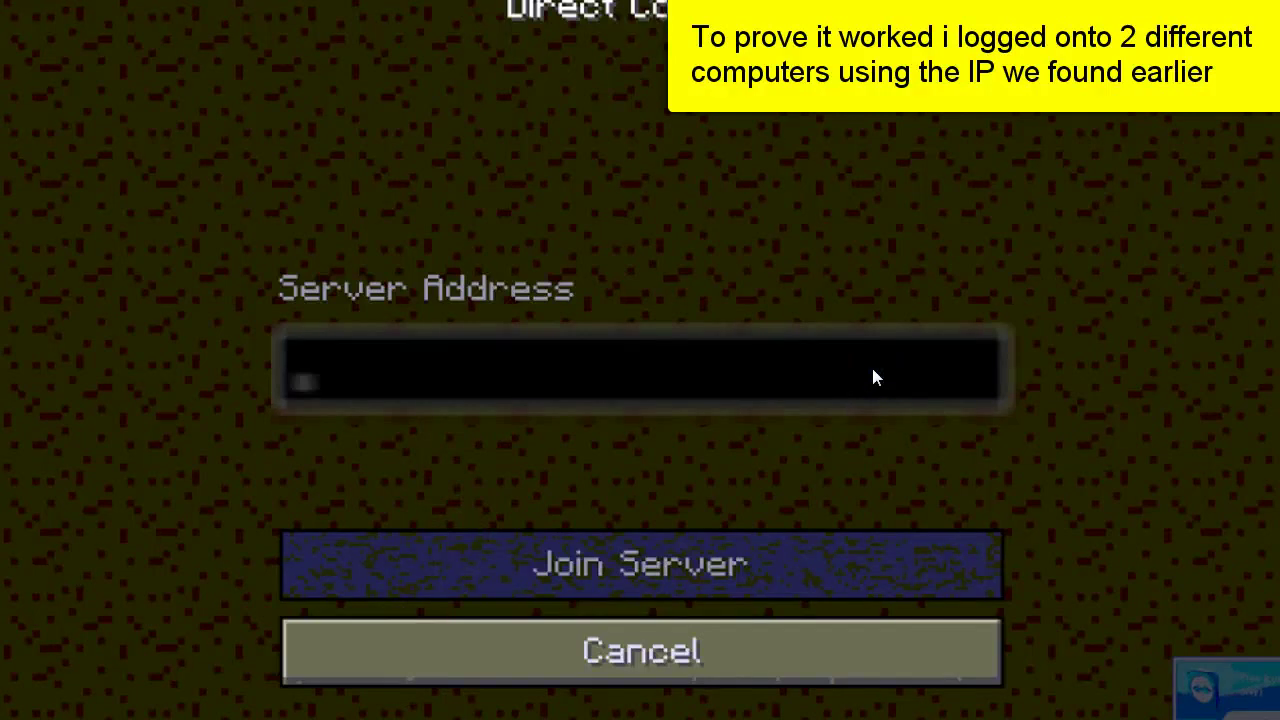
pyautogui.hotkey('ctrl', 'v')
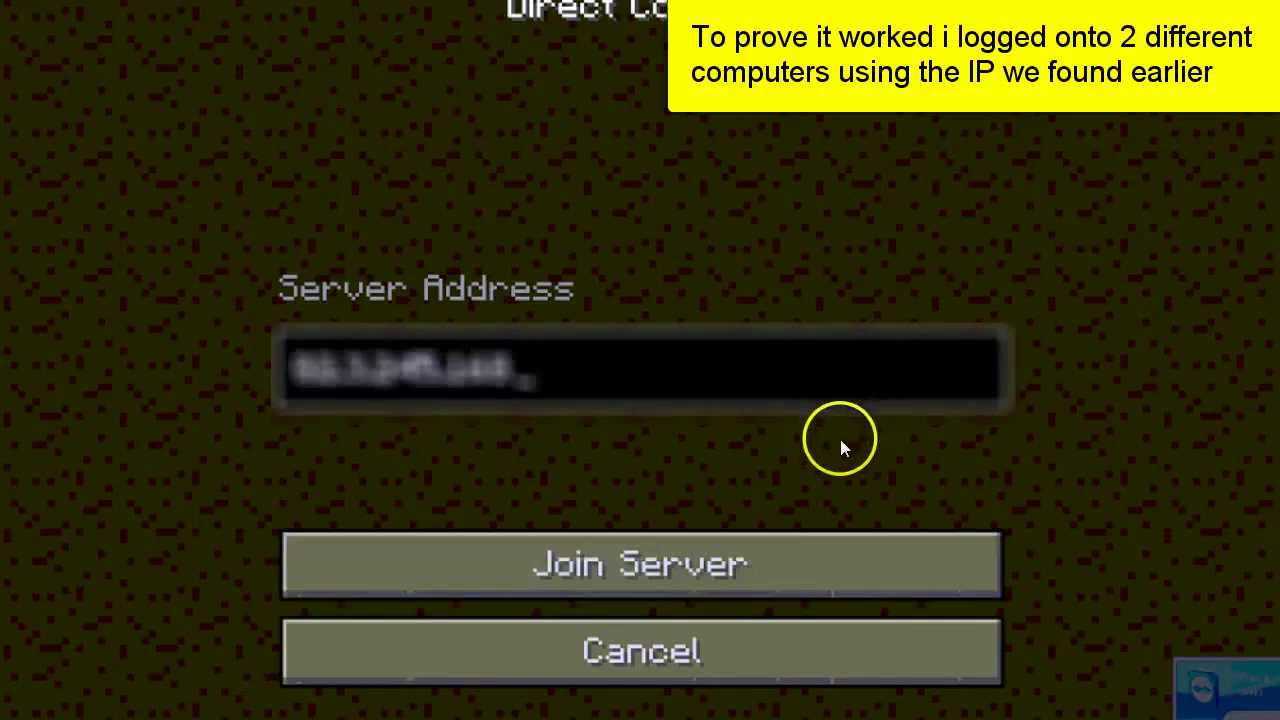
pyautogui.click(824, 542)
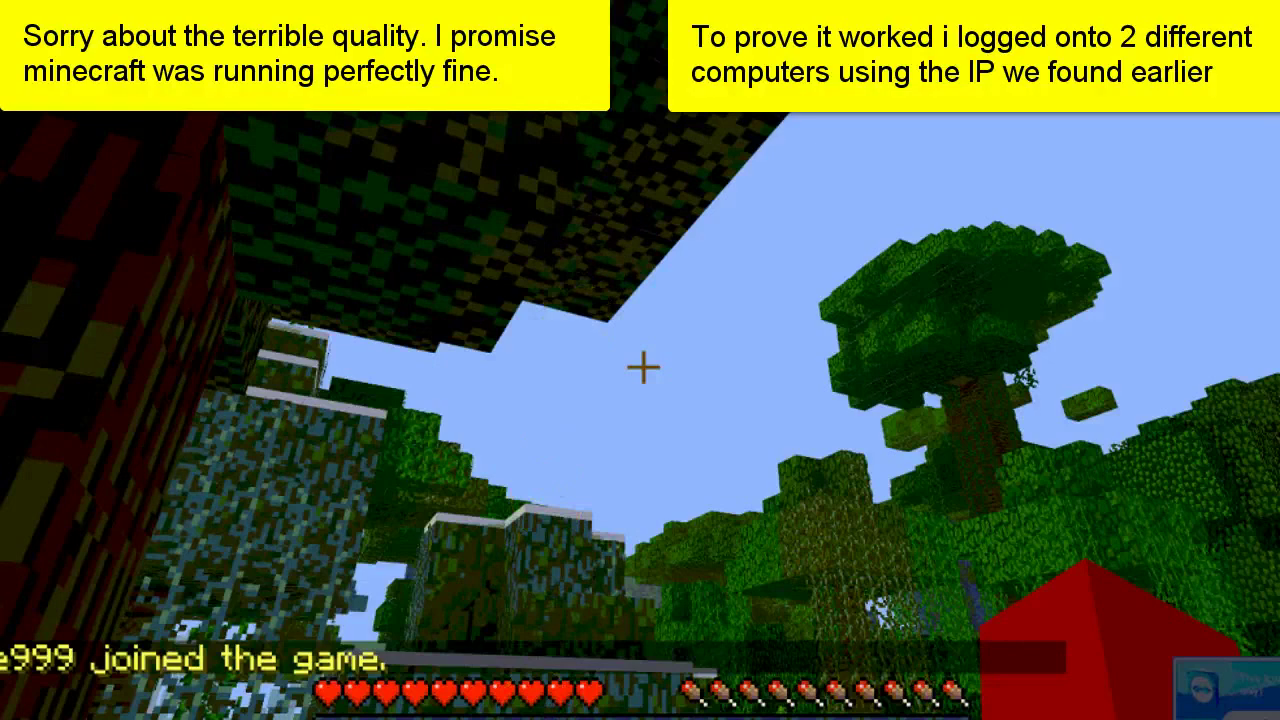
# Check in the other Minecraft window that both players are in the same server world, finishing with the inventory open
pyautogui.press('e')
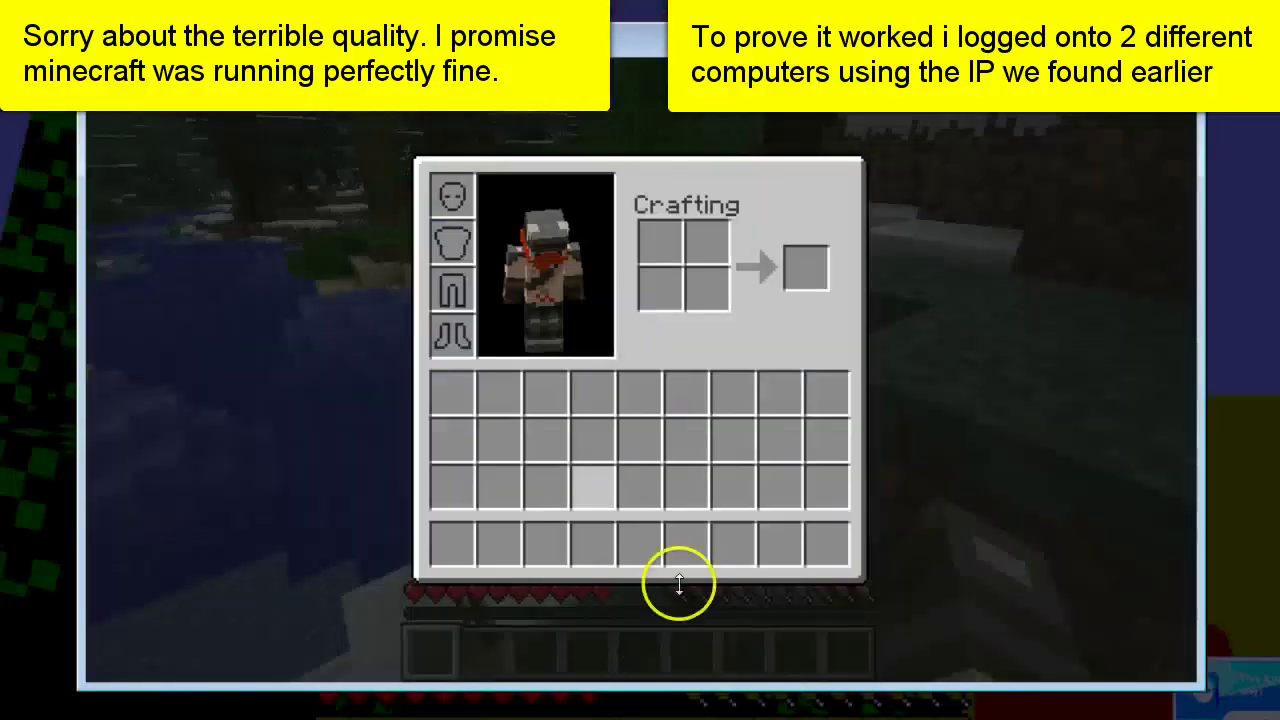
pyautogui.press('e')
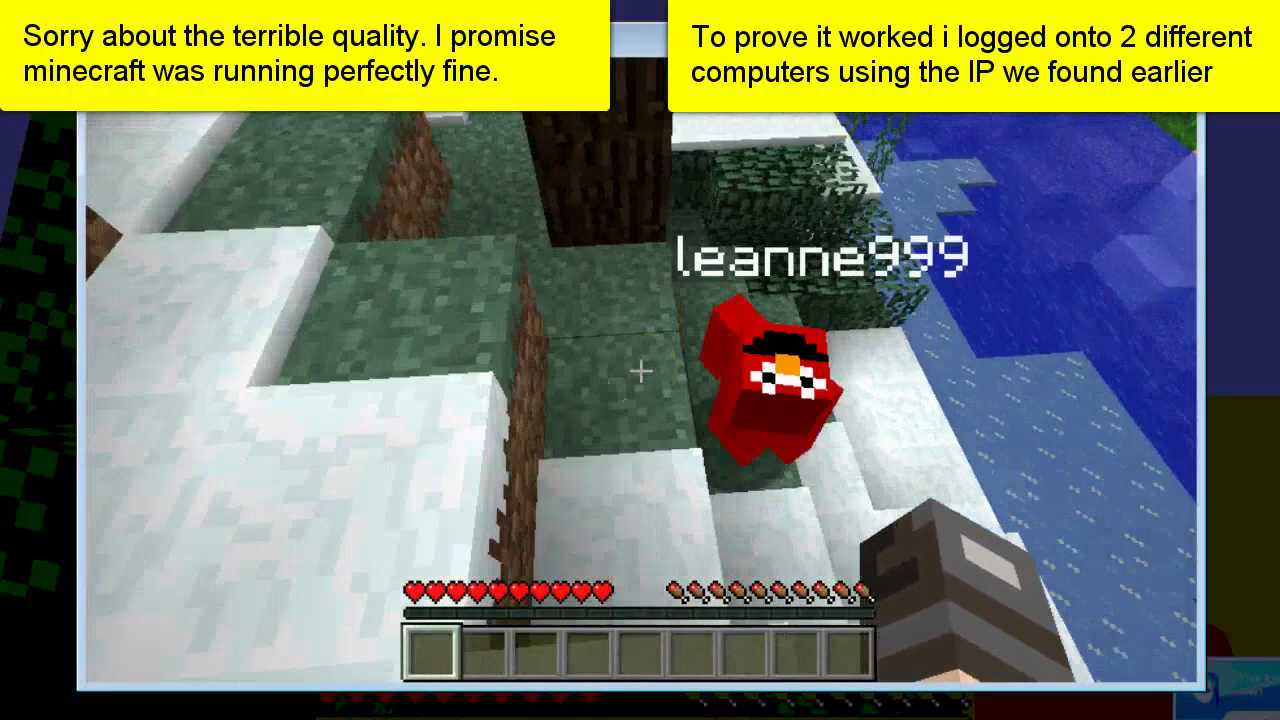
pyautogui.press('e')
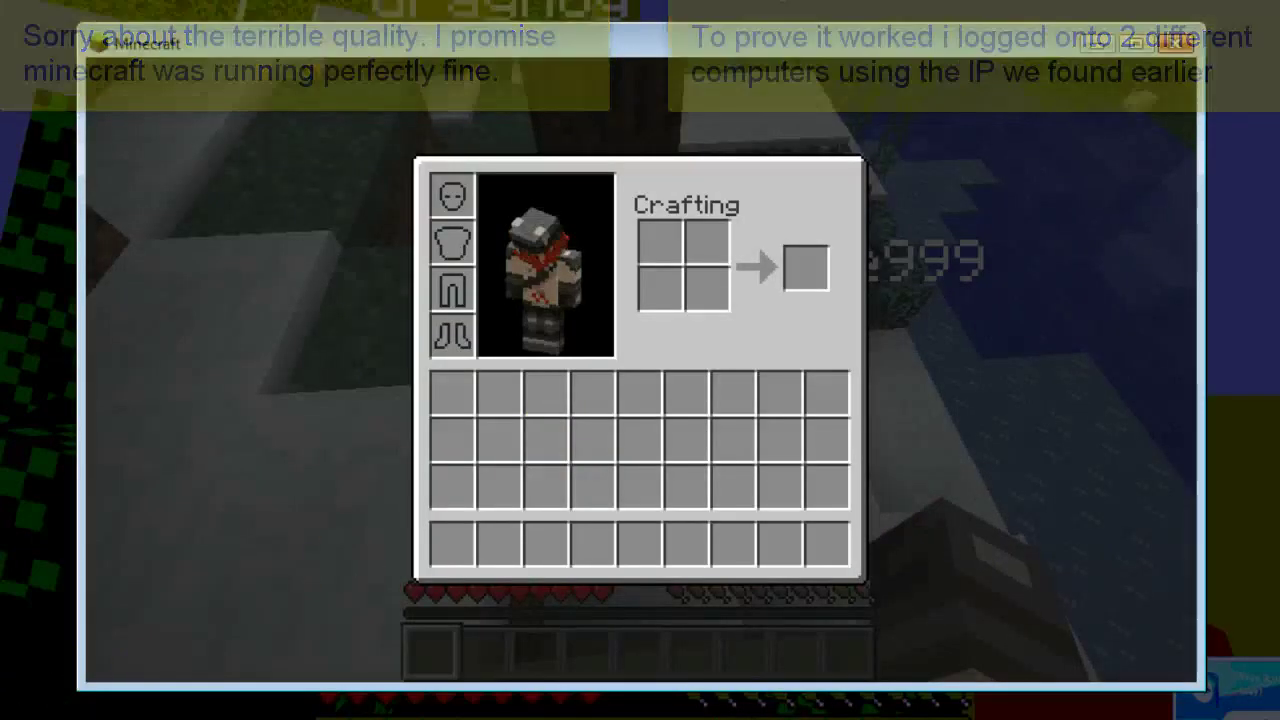